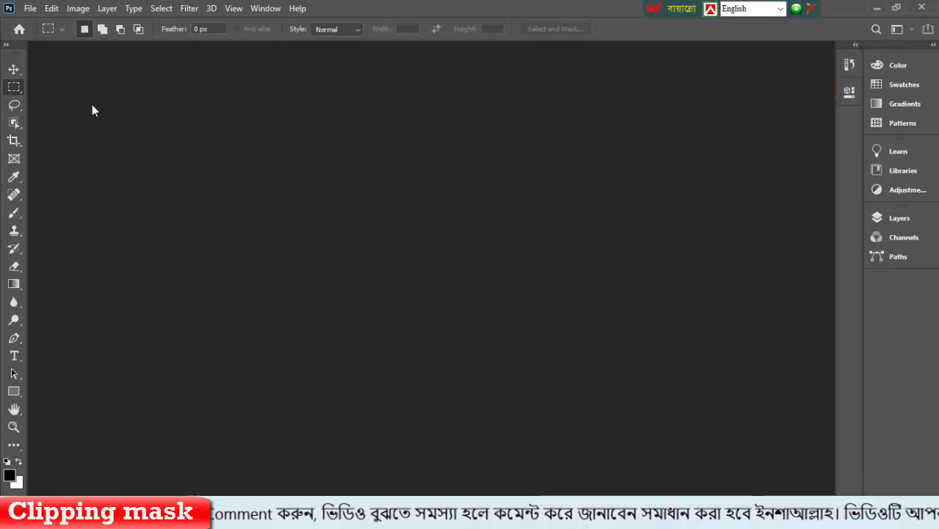
# Start a new document and look through the preset categories from Recent and Saved to Mobile and Film & Video
pyautogui.click(30, 8)
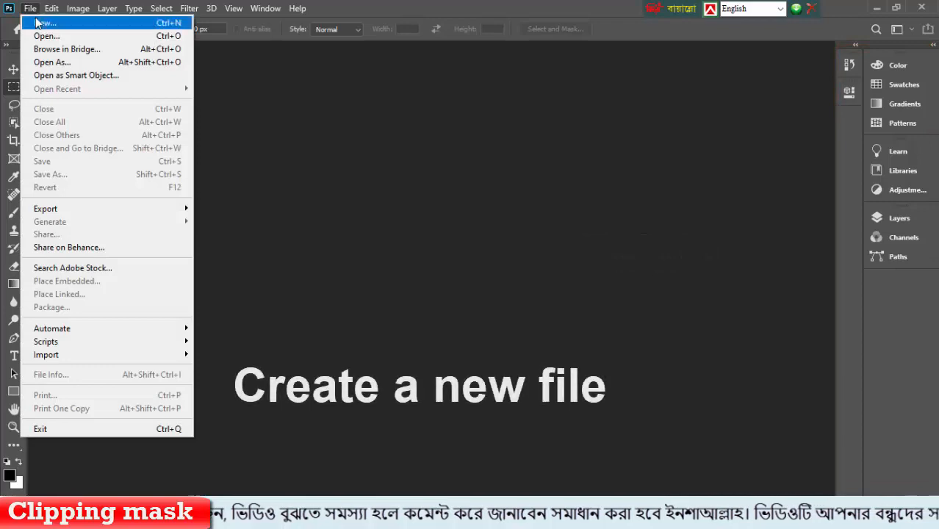
pyautogui.click(42, 24)
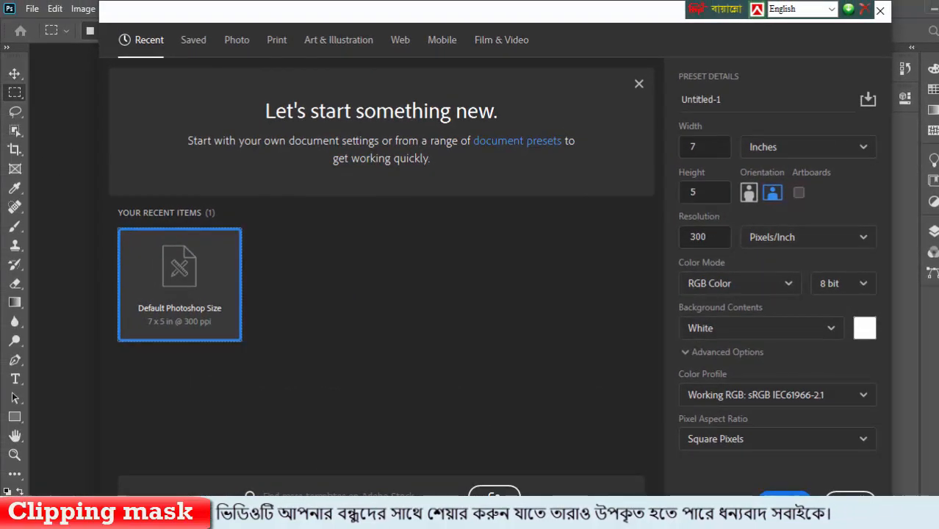
pyautogui.click(193, 42)
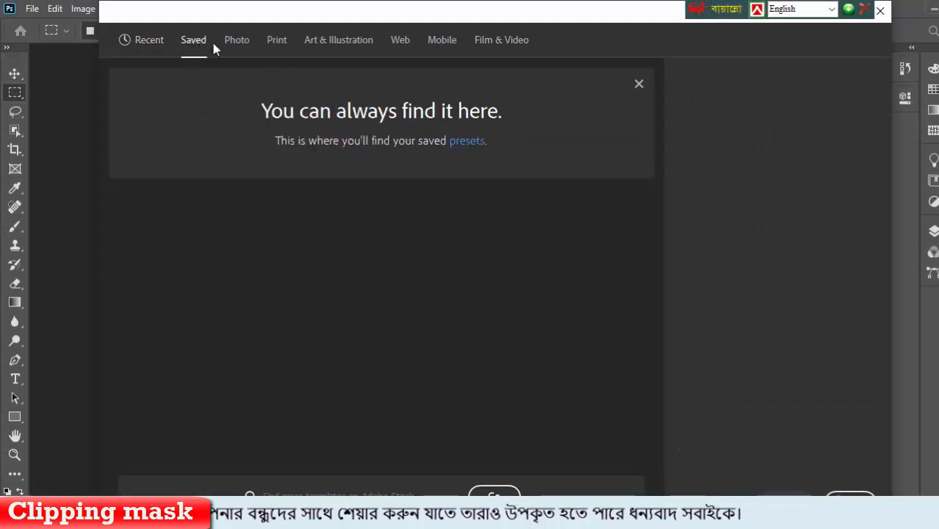
pyautogui.click(230, 44)
pyautogui.click(277, 42)
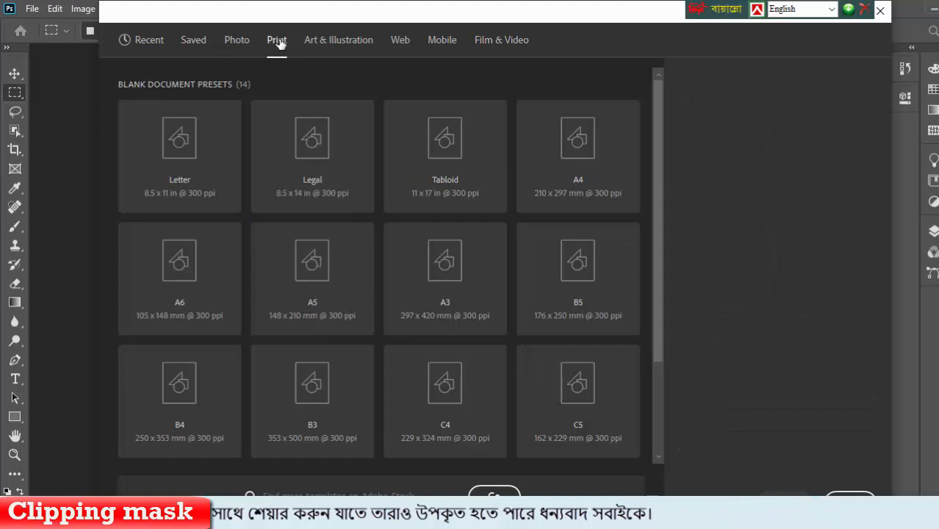
pyautogui.click(337, 42)
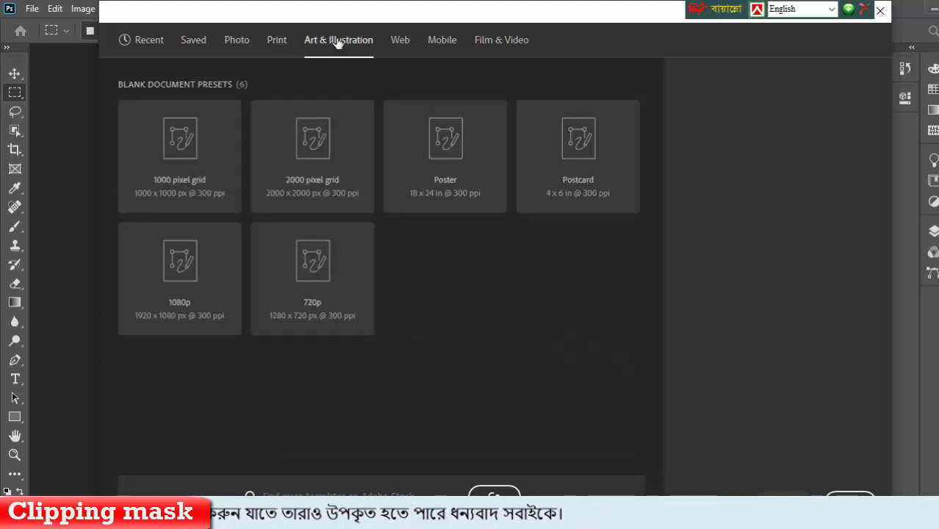
pyautogui.click(409, 42)
pyautogui.click(442, 41)
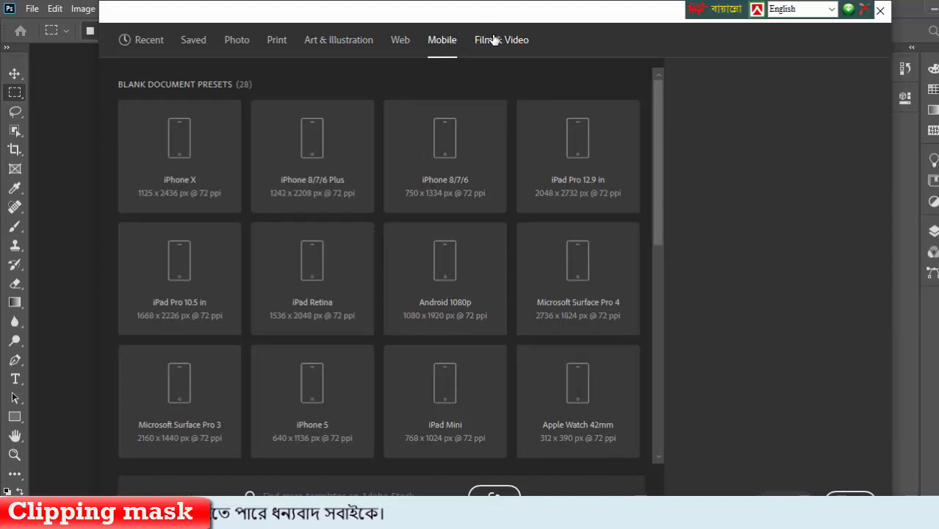
pyautogui.click(494, 39)
pyautogui.click(403, 42)
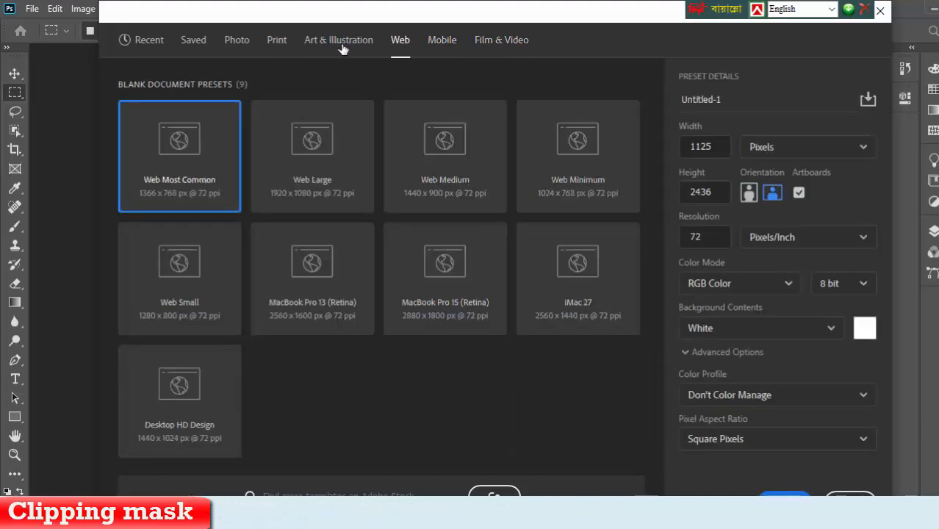
pyautogui.click(338, 41)
pyautogui.click(276, 41)
pyautogui.click(191, 42)
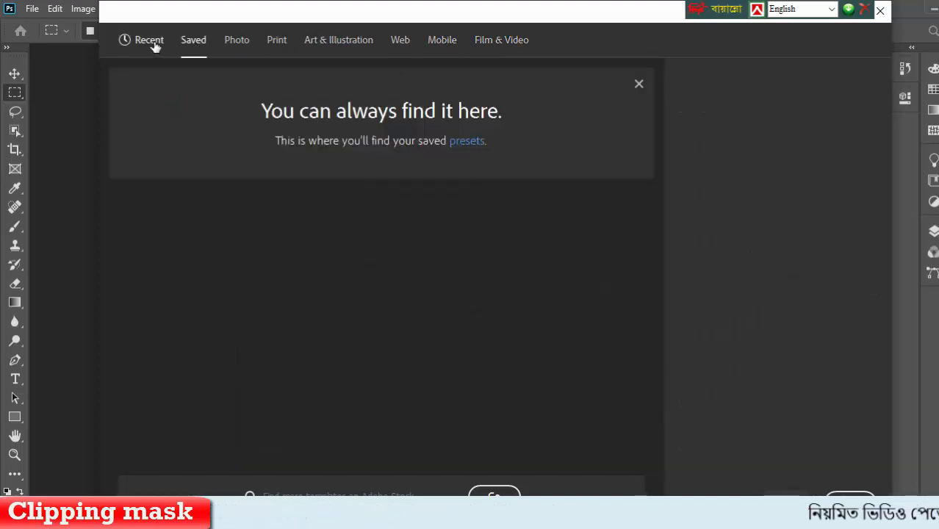
pyautogui.click(150, 43)
pyautogui.click(193, 42)
pyautogui.click(237, 41)
# Create a new document from the A4 print preset, 210 x 297 mm at 300 ppi
pyautogui.click(279, 41)
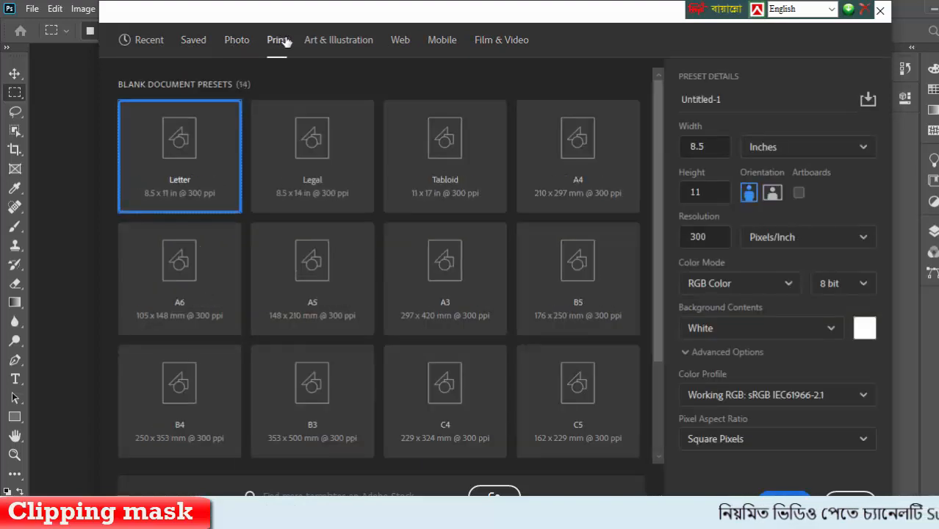
pyautogui.click(578, 150)
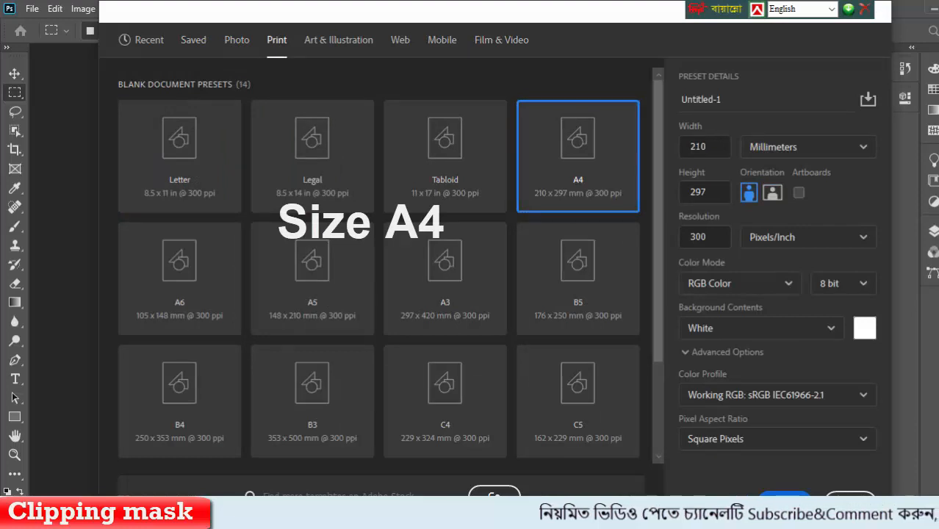
pyautogui.click(784, 502)
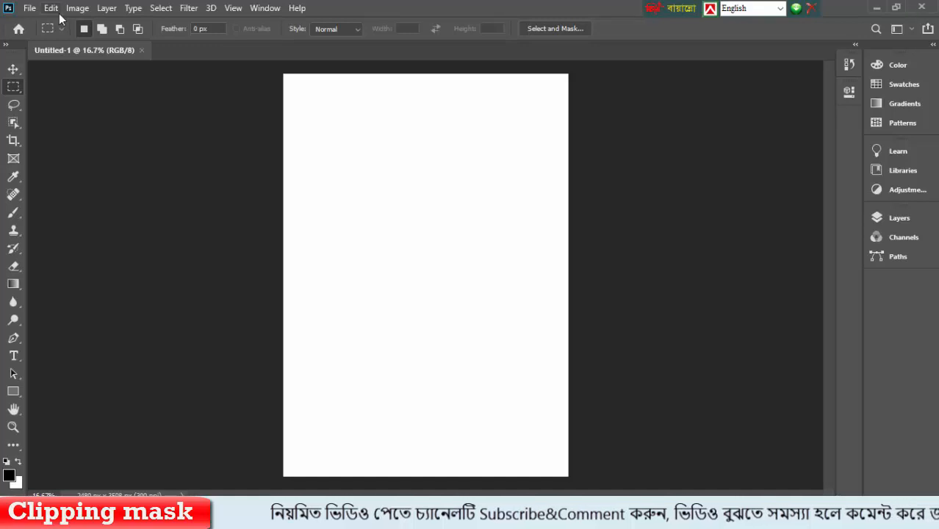
# Activate the Move tool, show the document's layers and add a new empty layer above the Background
pyautogui.click(14, 69)
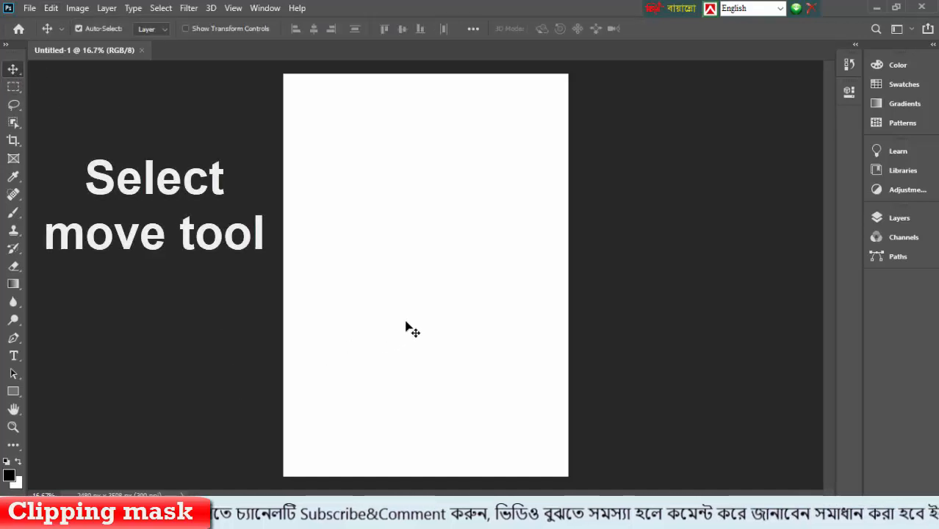
pyautogui.click(902, 219)
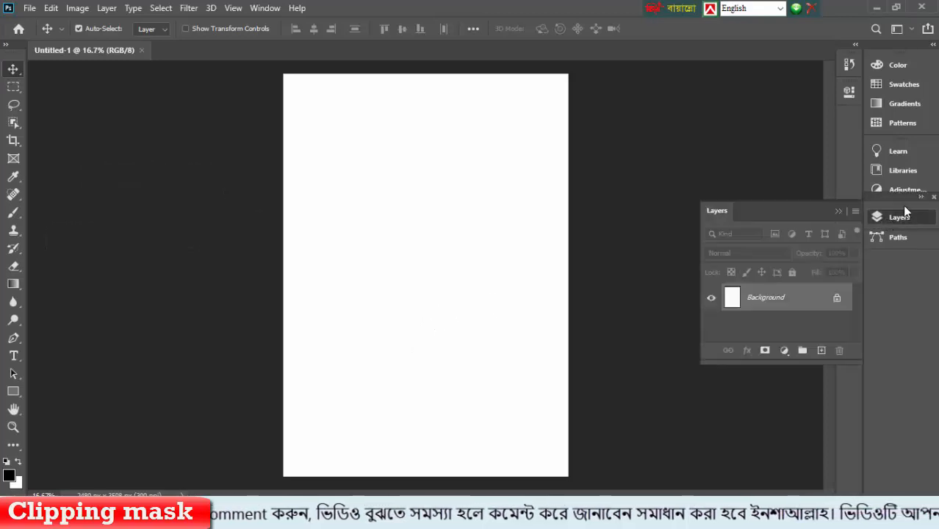
pyautogui.click(906, 195)
pyautogui.doubleClick(906, 196)
pyautogui.moveTo(905, 202); pyautogui.dragTo(886, 206)
pyautogui.click(890, 218)
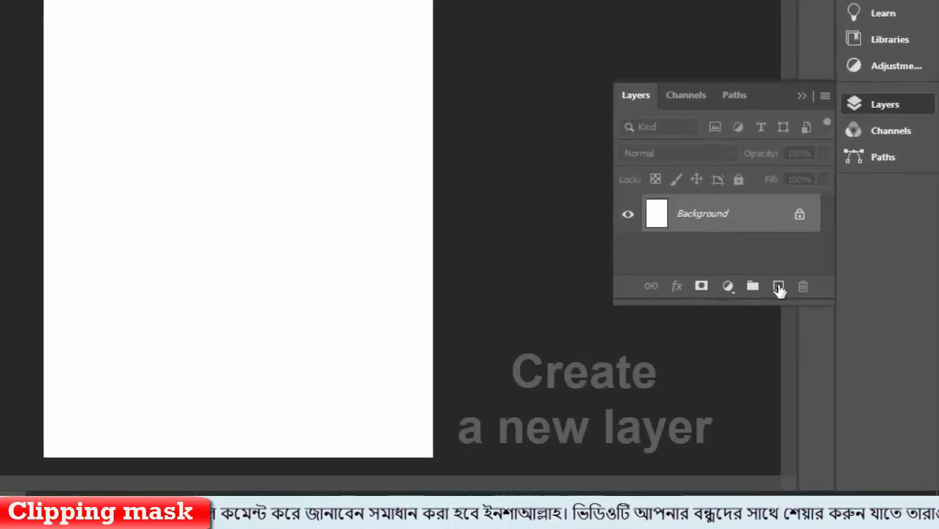
pyautogui.click(779, 287)
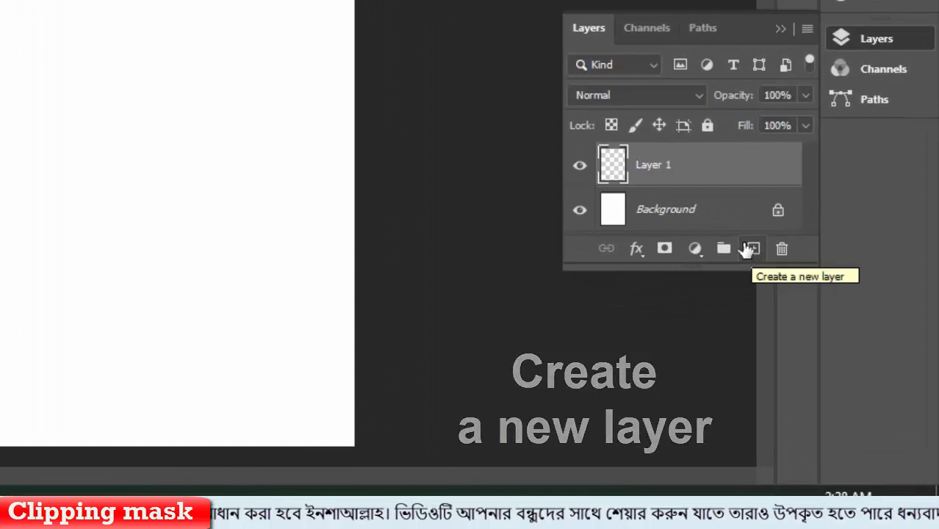
# Rename the new empty layer as New Layer and unlock the Background layer
pyautogui.doubleClick(667, 163)
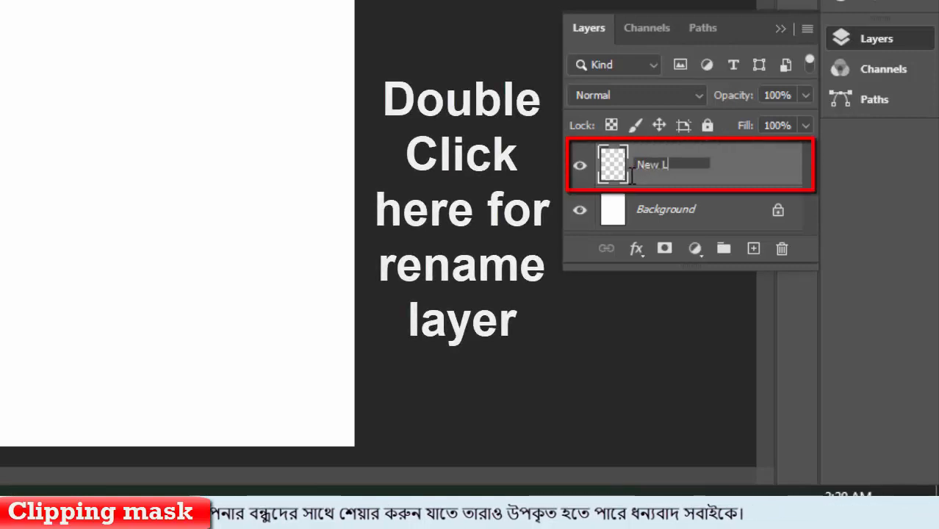
pyautogui.click(734, 173)
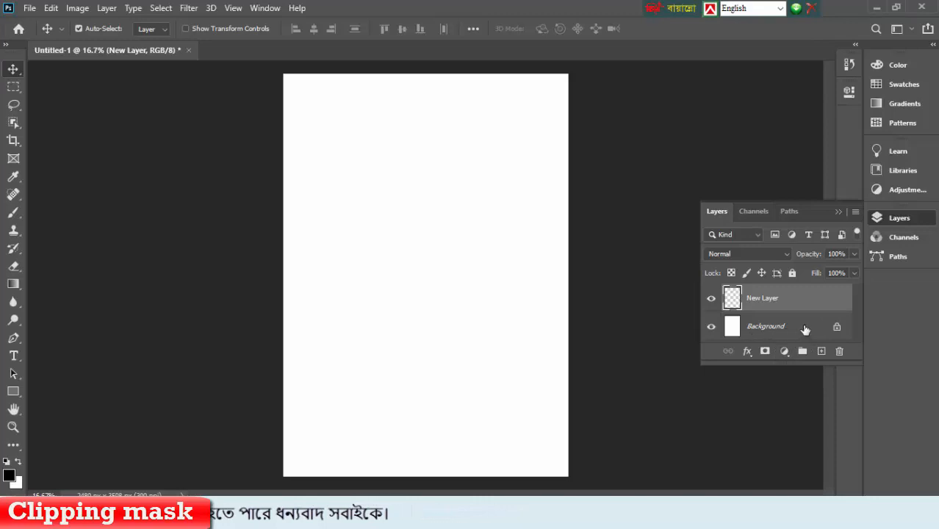
pyautogui.click(806, 330)
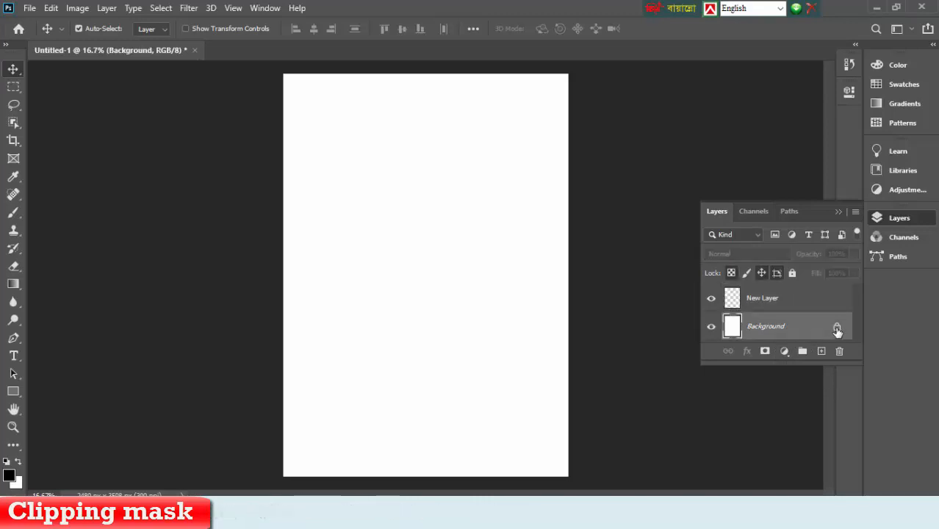
pyautogui.click(837, 329)
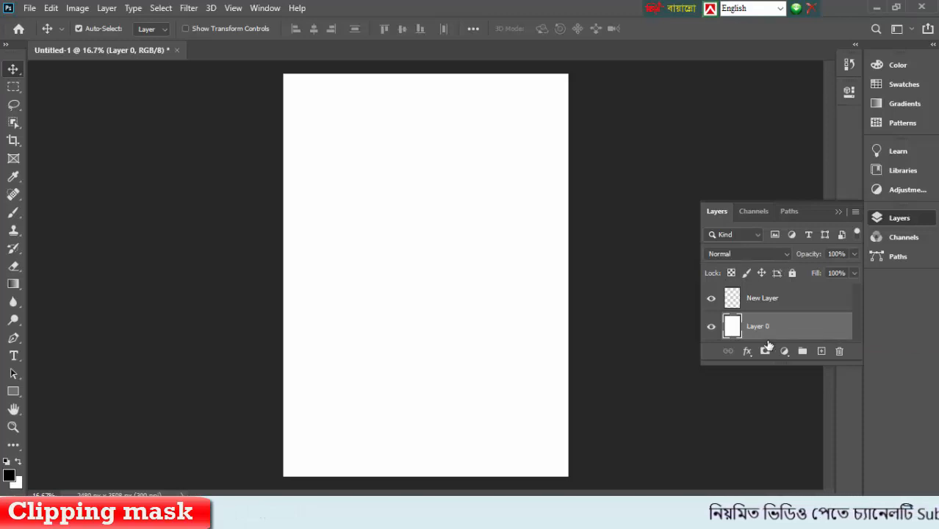
# Set the background colour to blue 1600ee and fill New Layer with it
pyautogui.click(782, 300)
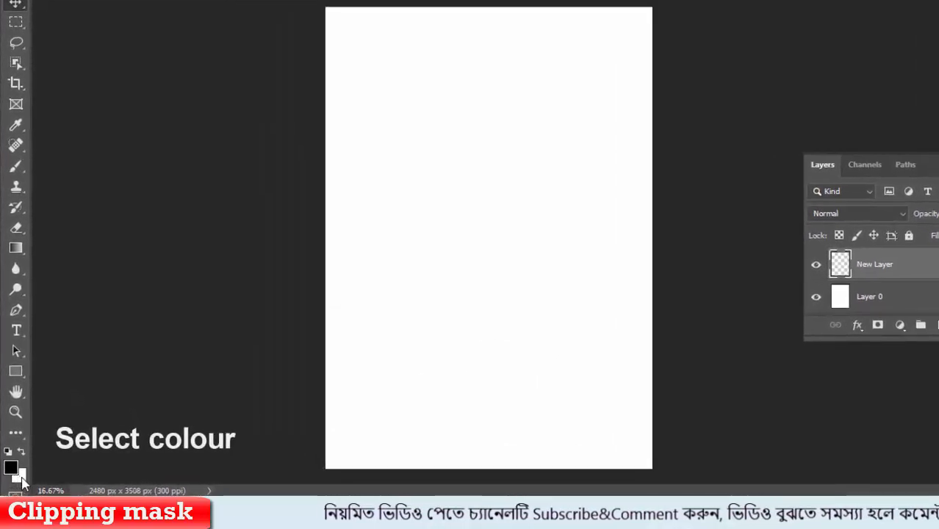
pyautogui.click(21, 475)
pyautogui.click(548, 95)
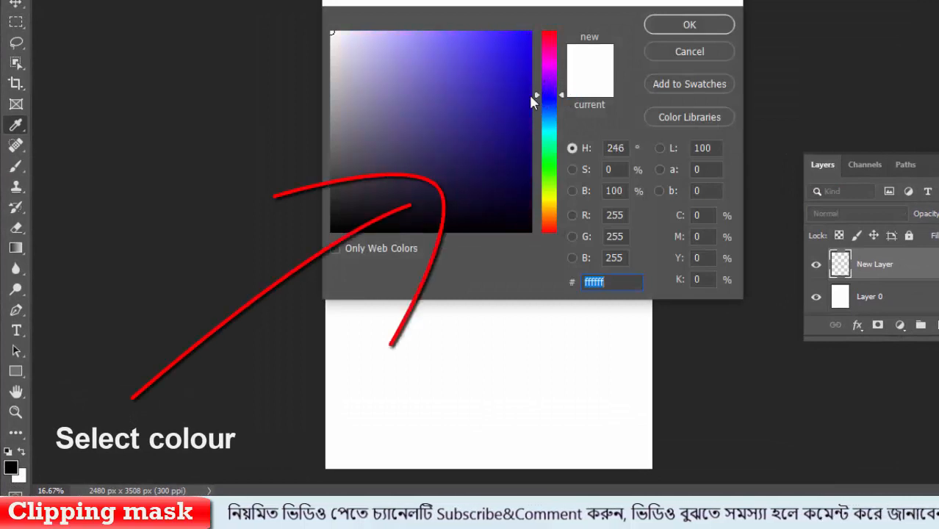
pyautogui.moveTo(425, 80)
pyautogui.mouseDown()
pyautogui.moveTo(417, 52)
pyautogui.moveTo(429, 45)
pyautogui.moveTo(644, 40)
pyautogui.mouseUp()
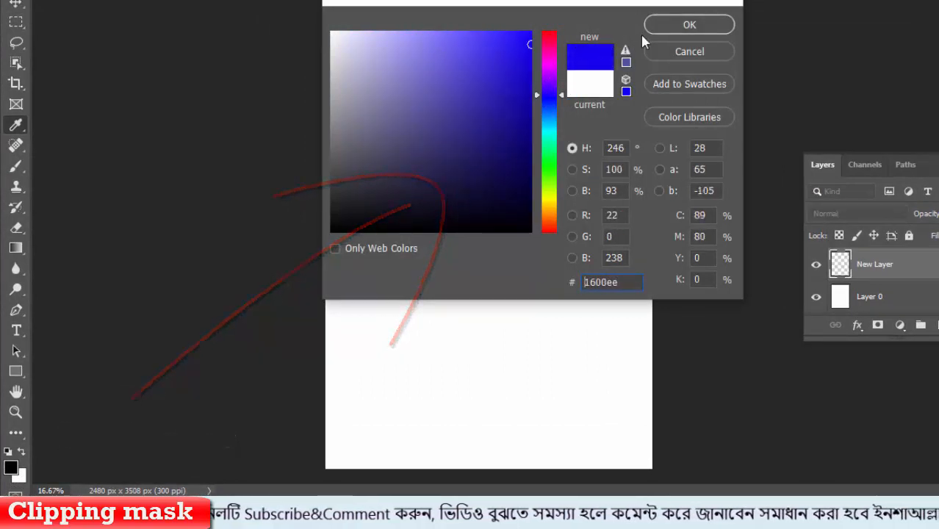
pyautogui.click(684, 28)
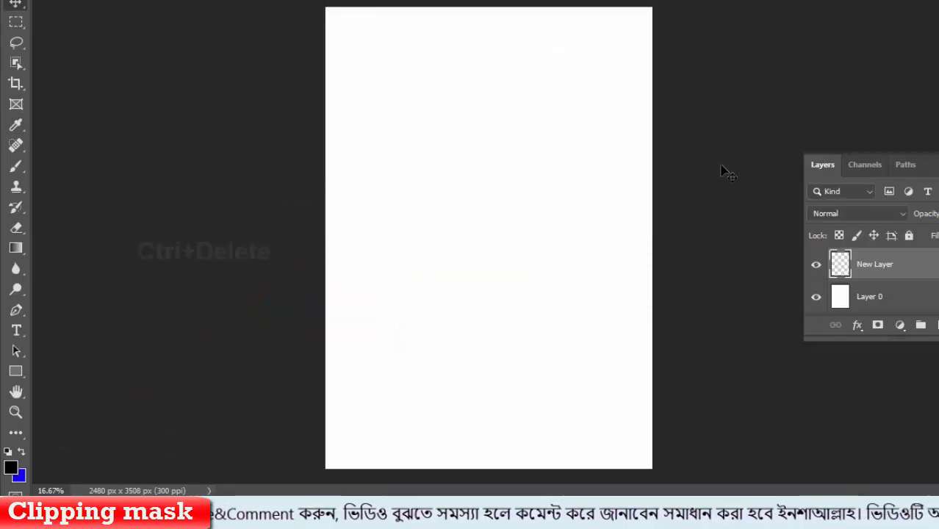
pyautogui.hotkey('ctrl', 'Delete')
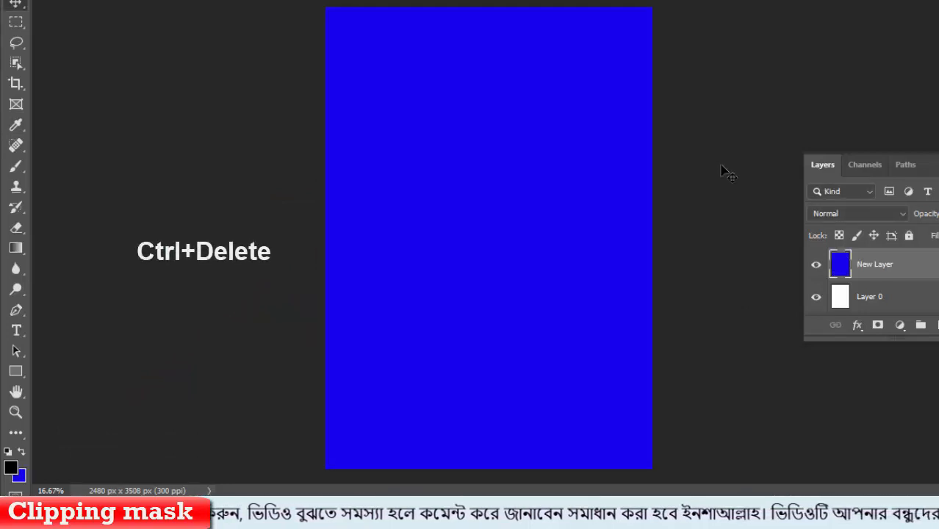
# Hide and show the blue New Layer several times to compare the canvas, leaving it visible
pyautogui.click(815, 267)
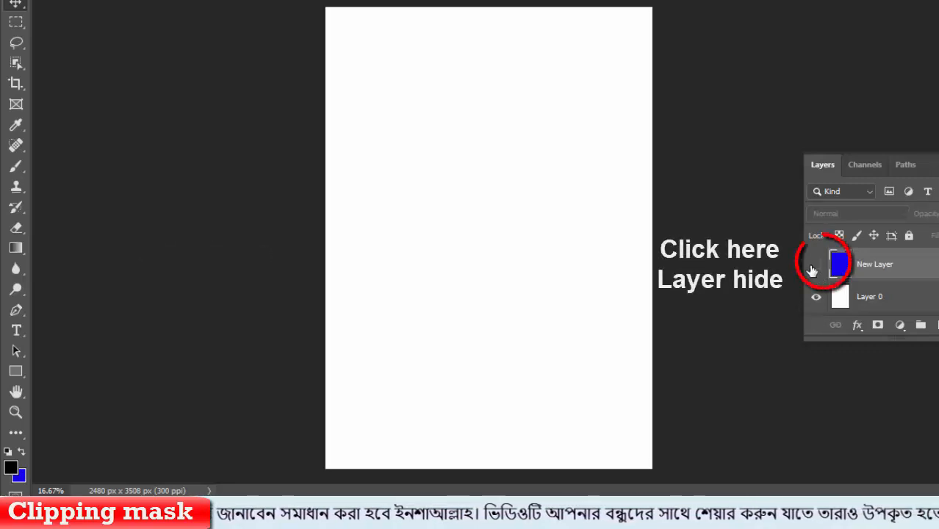
pyautogui.click(814, 266)
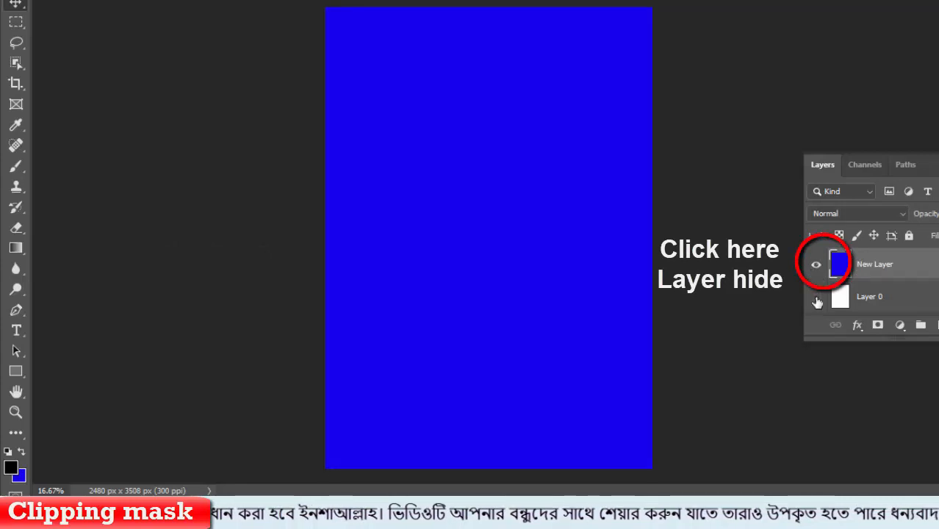
pyautogui.click(816, 267)
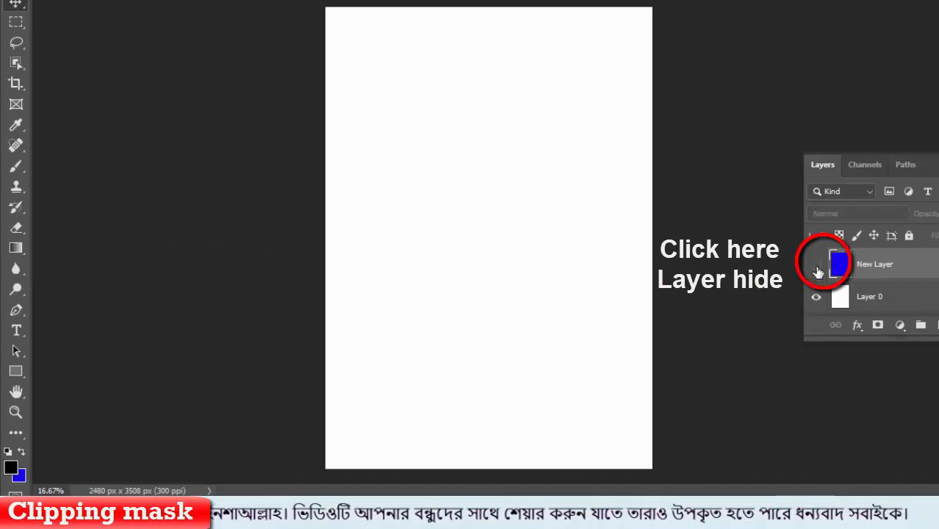
pyautogui.click(816, 267)
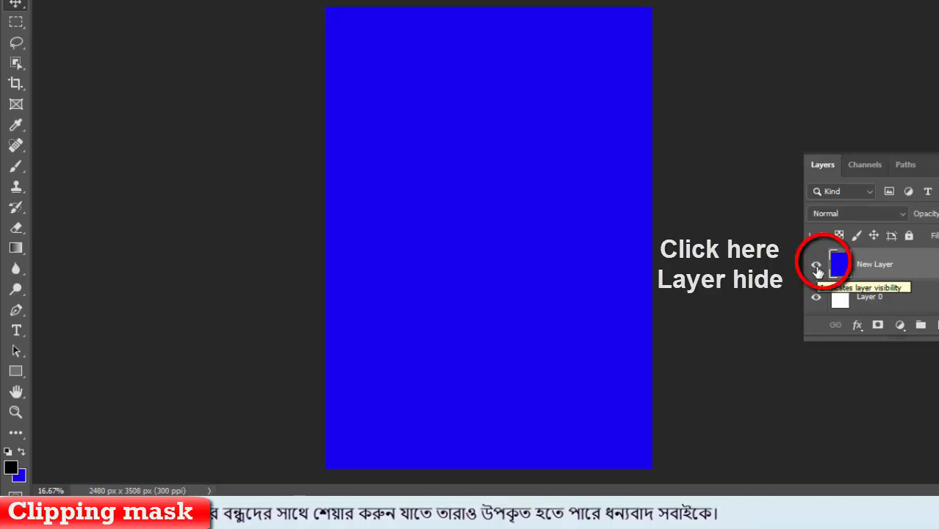
pyautogui.click(817, 268)
pyautogui.click(817, 268)
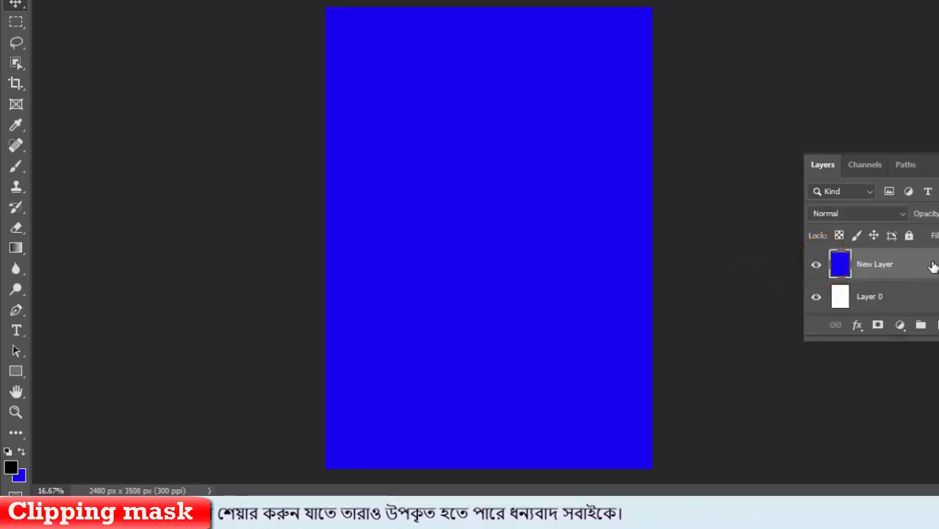
# Delete the blue layer named New Layer from the document
pyautogui.rightClick(910, 266)
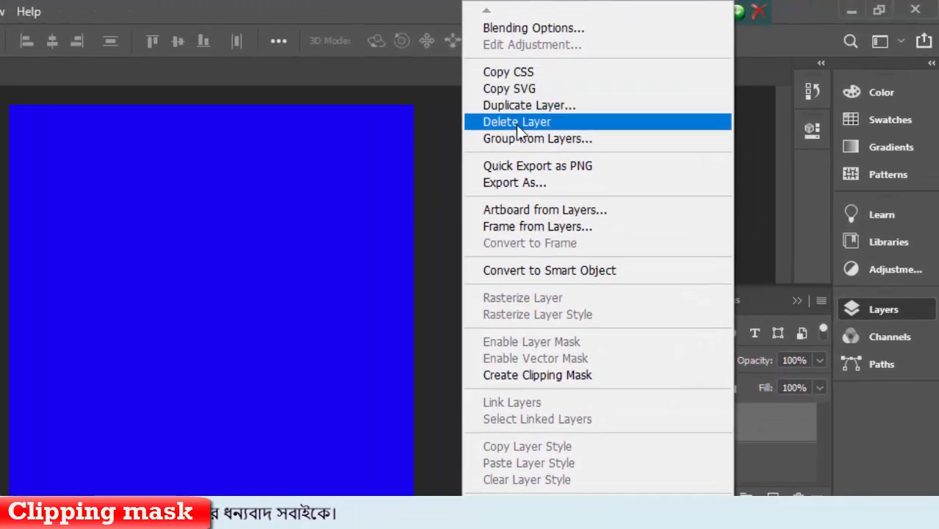
pyautogui.click(516, 122)
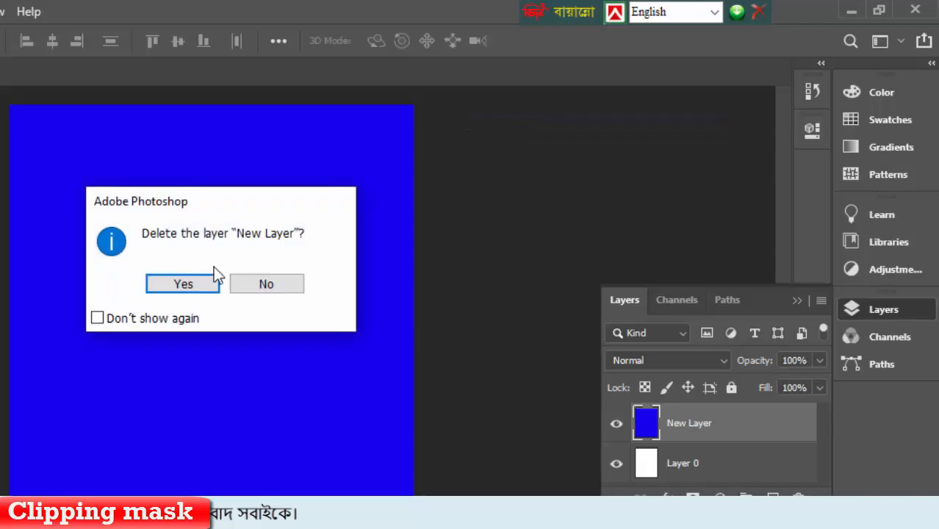
pyautogui.click(189, 285)
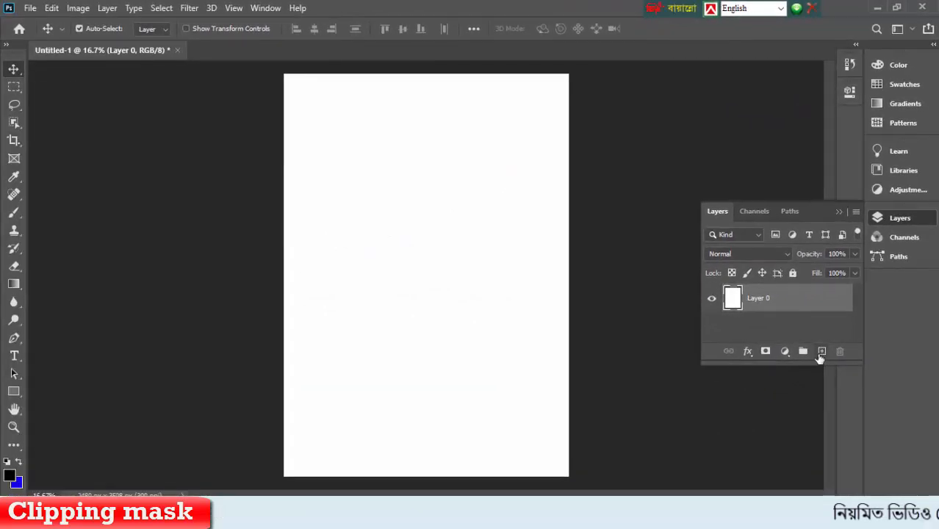
# Add a new empty layer above Layer 0 and make a wide rectangular marquee selection across the page above its middle
pyautogui.click(822, 352)
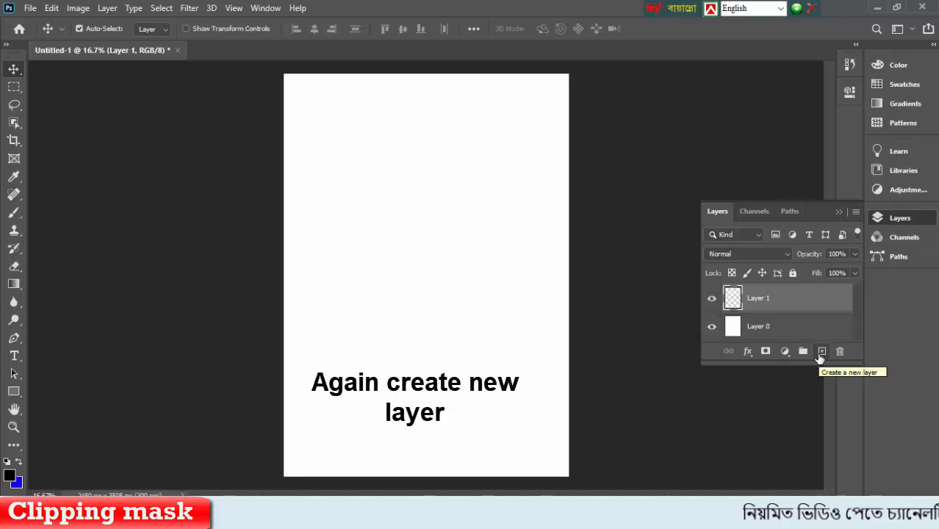
pyautogui.click(17, 89)
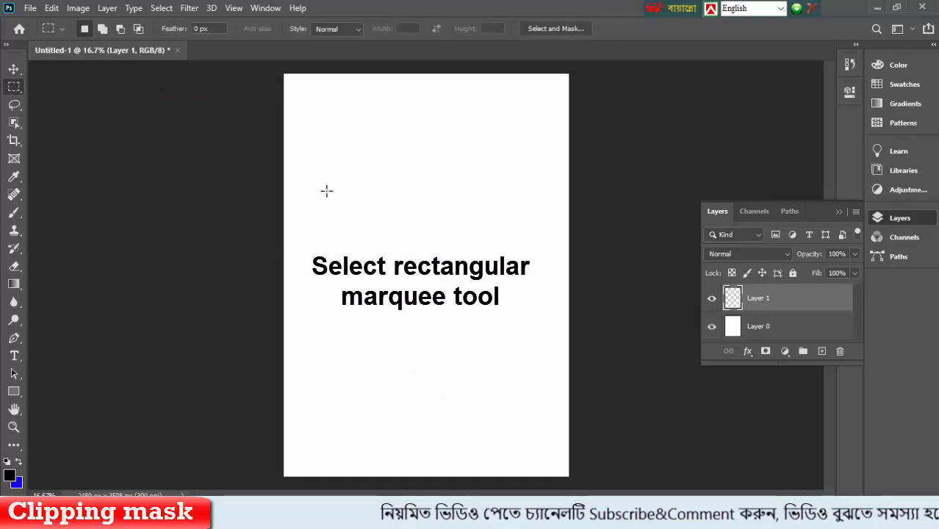
pyautogui.moveTo(326, 191); pyautogui.dragTo(519, 299)
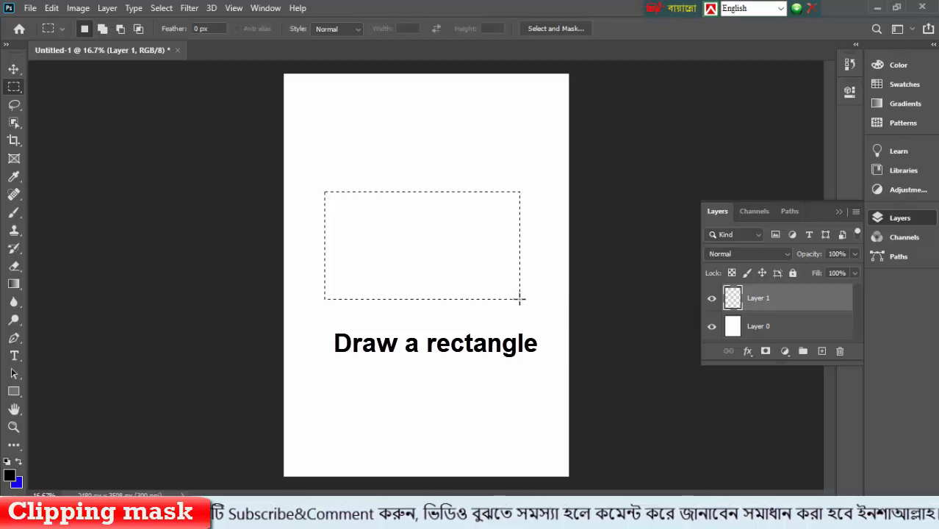
# Set the background colour to dark green 1b5803 and fill the rectangular selection on Layer 1 with it
pyautogui.click(16, 483)
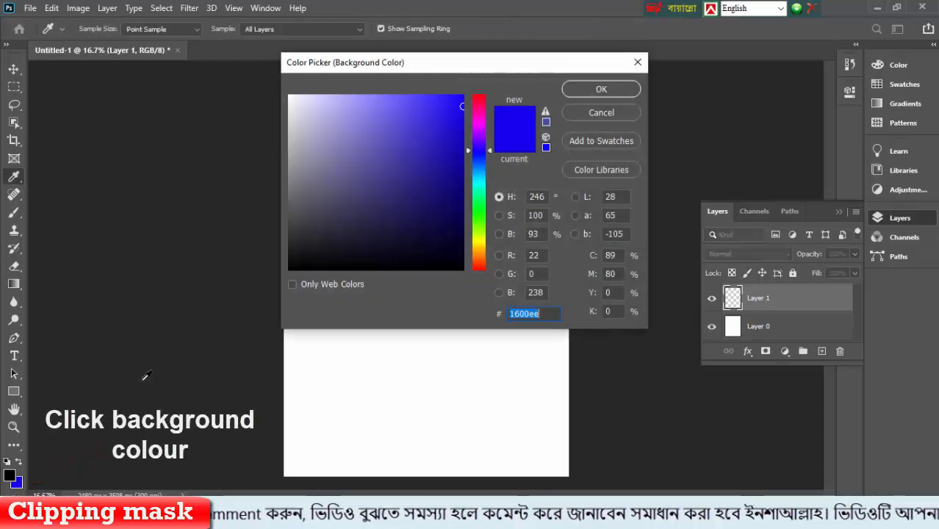
pyautogui.click(479, 220)
pyautogui.moveTo(454, 138); pyautogui.dragTo(459, 208)
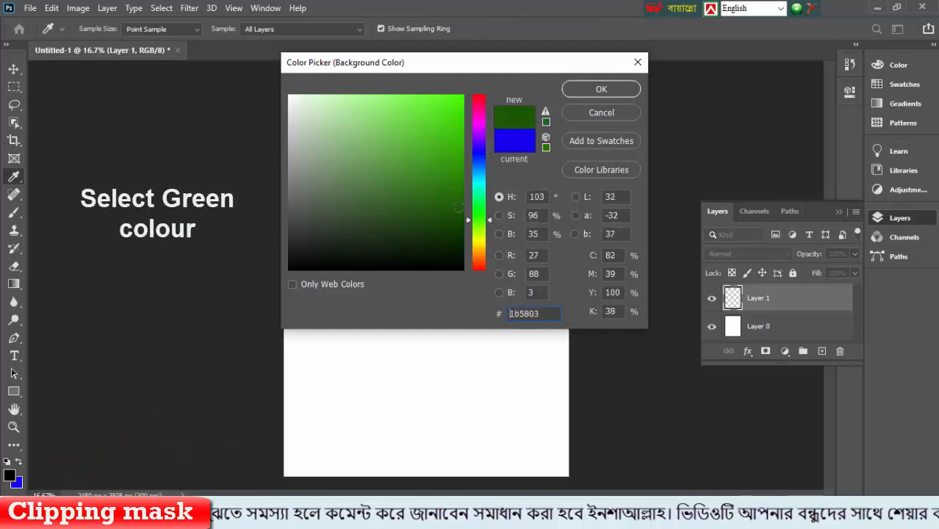
pyautogui.click(586, 92)
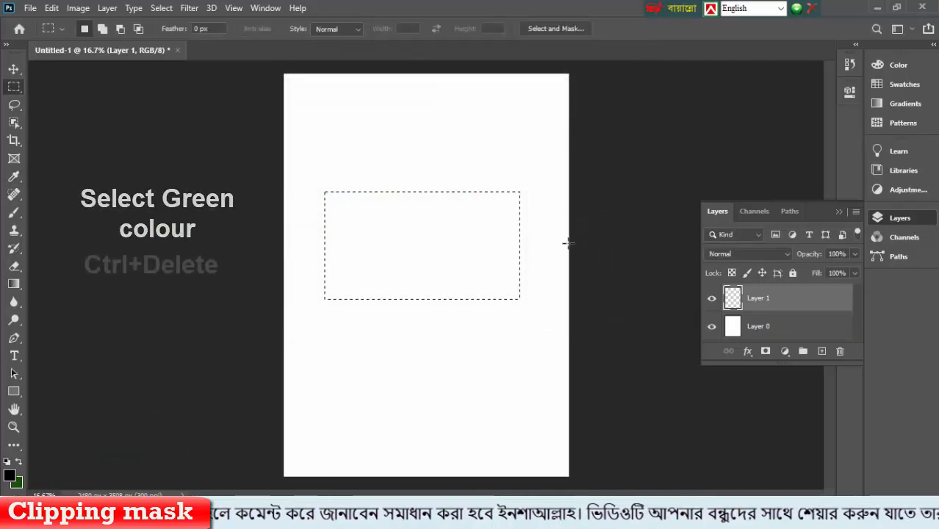
pyautogui.hotkey('ctrl', 'Delete')
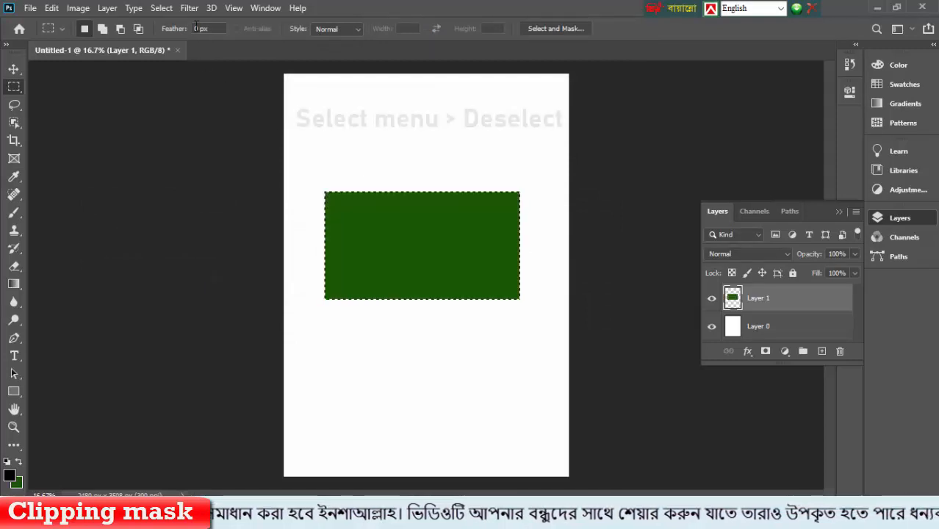
# Deselect the green-filled rectangle and activate the Move tool
pyautogui.click(161, 8)
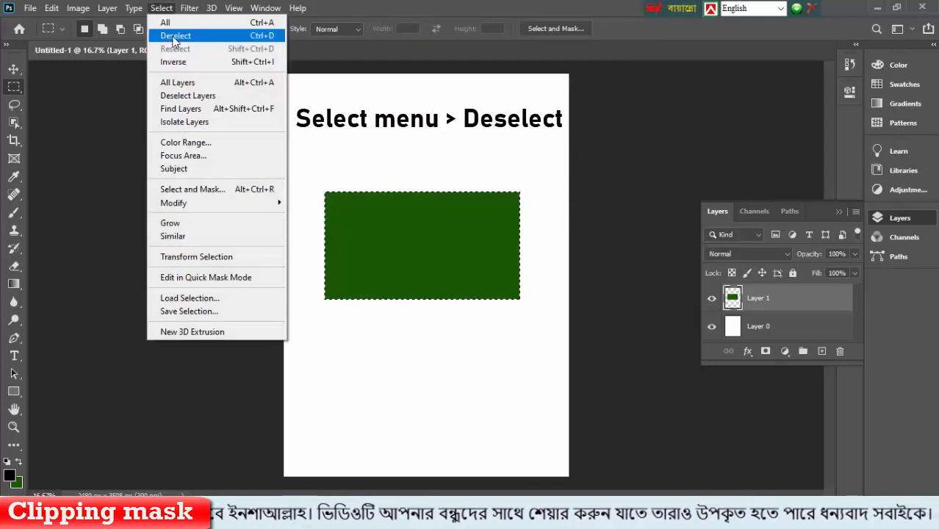
pyautogui.click(174, 39)
pyautogui.click(14, 69)
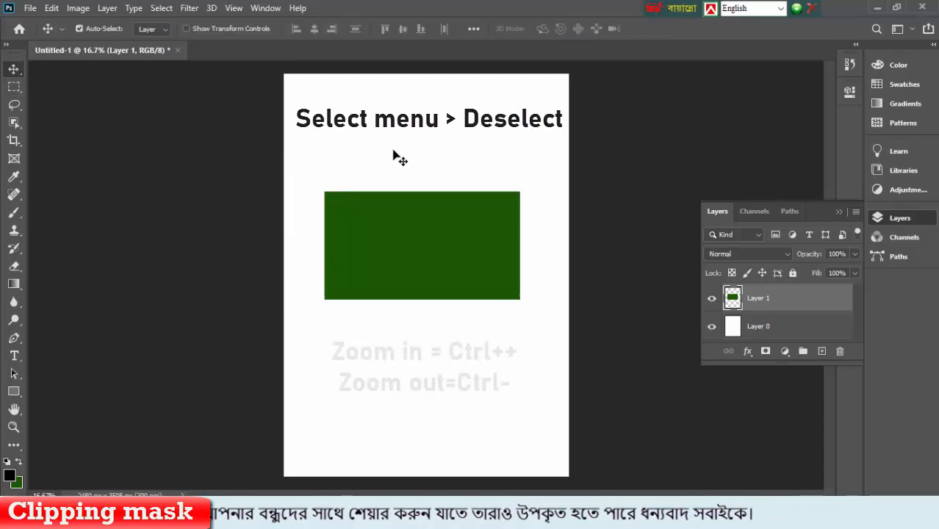
# Zoom in and out on the green rectangle to examine it, ending at 33.3% with empty page space above it
pyautogui.press('ctrl')
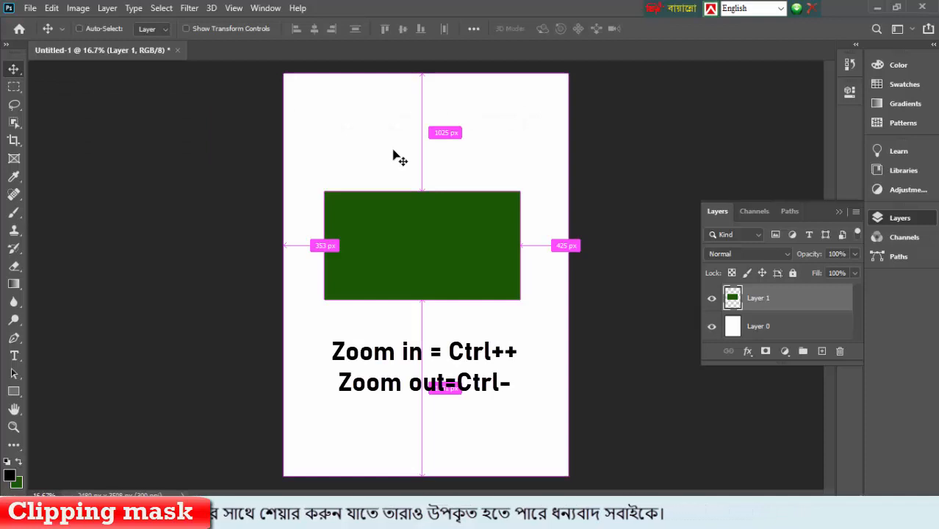
pyautogui.hotkey('ctrl', '+')
pyautogui.hotkey('ctrl', '+')
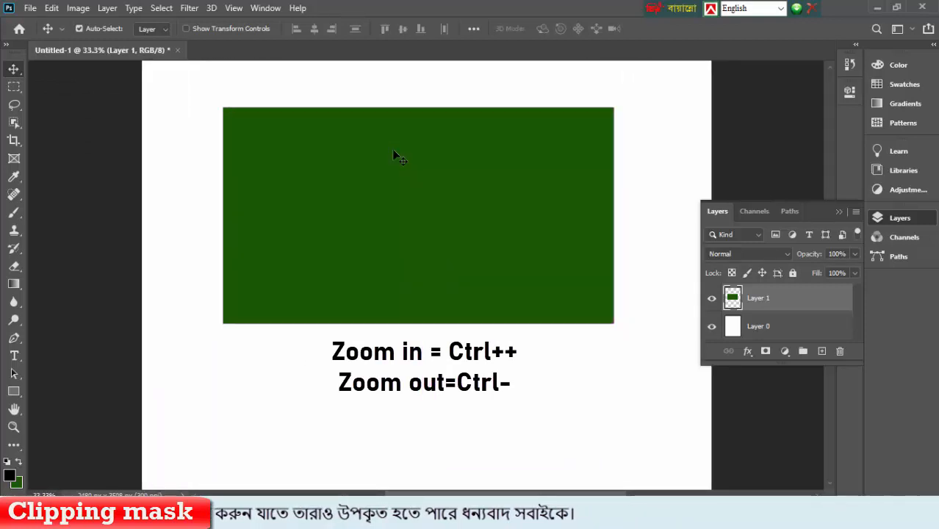
pyautogui.press('space')
pyautogui.moveTo(393, 157); pyautogui.dragTo(388, 209)
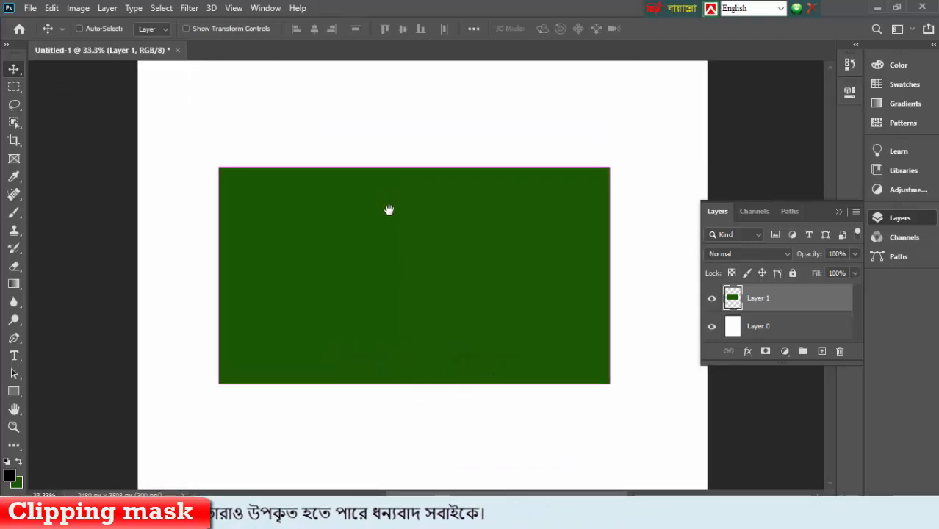
pyautogui.hotkey('ctrl', '+')
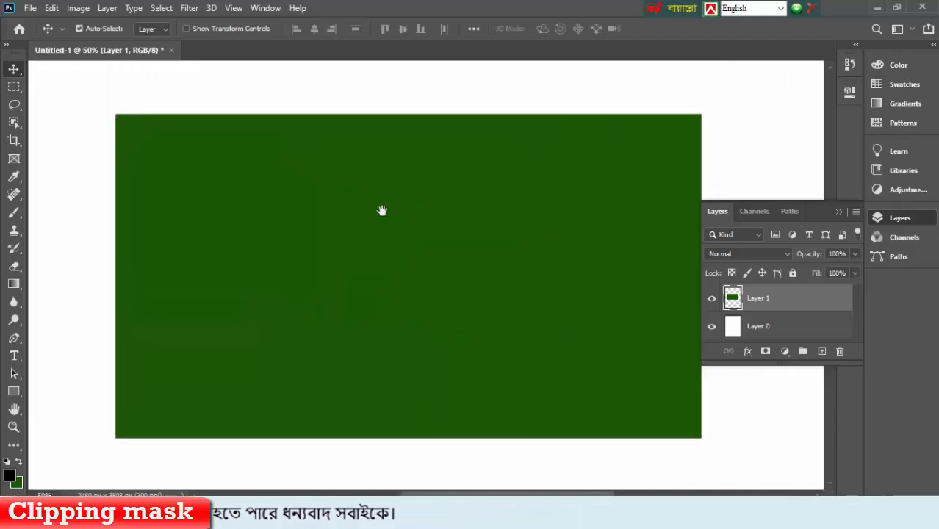
pyautogui.moveTo(348, 219); pyautogui.dragTo(333, 232)
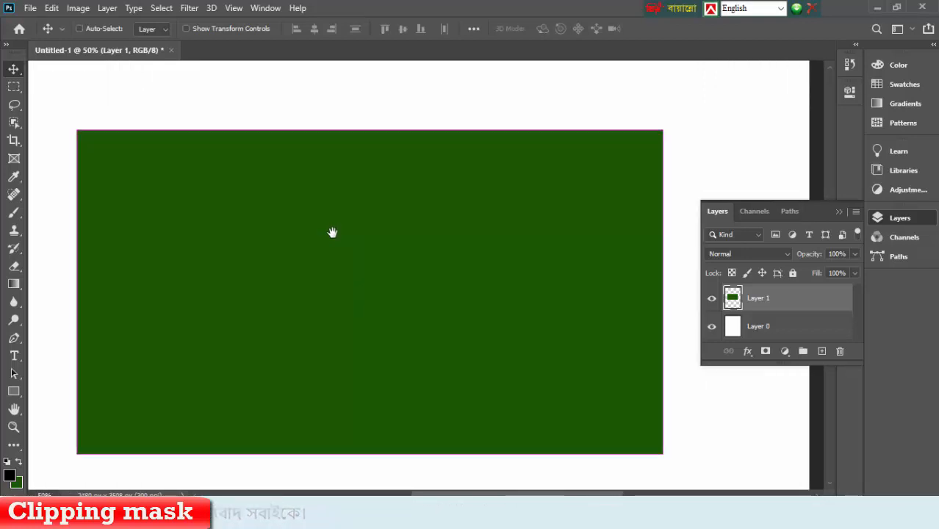
pyautogui.hotkey('ctrl', '-')
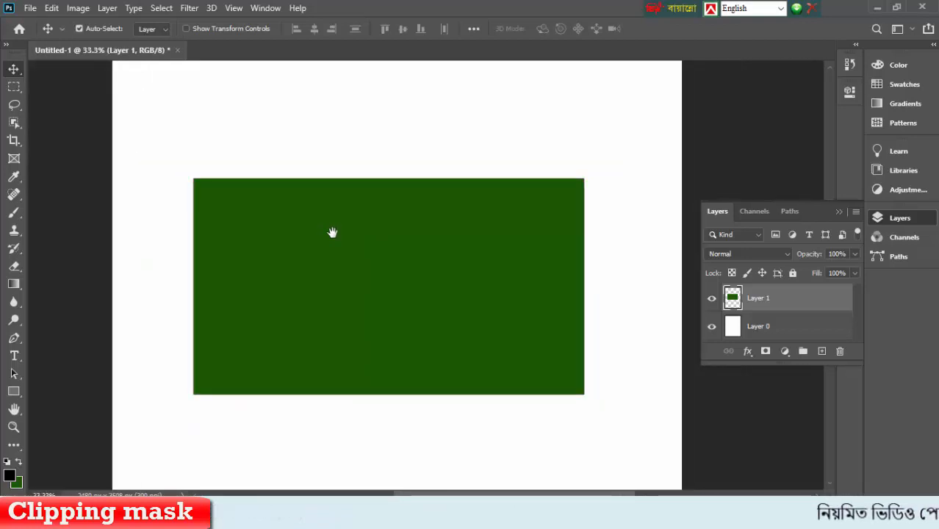
pyautogui.moveTo(332, 232); pyautogui.dragTo(333, 305)
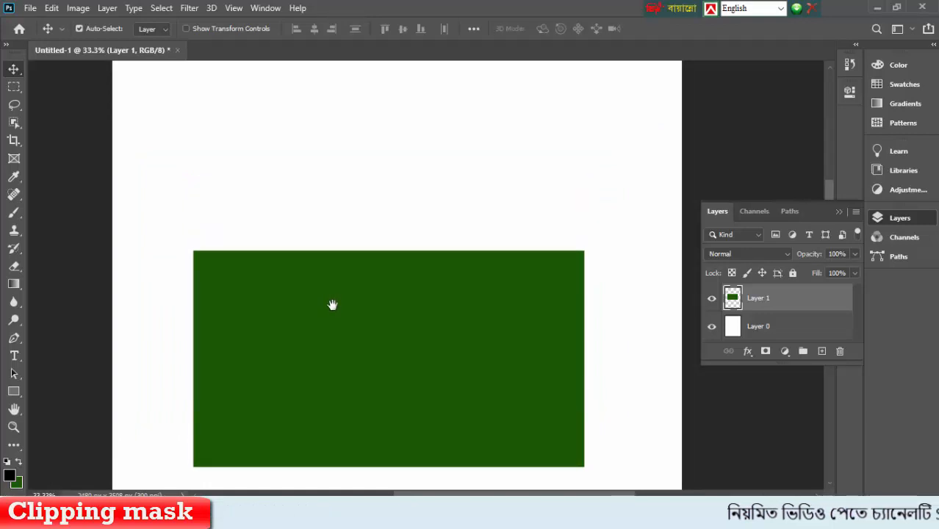
# Add a new layer above Layer 1 and make a circular Elliptical Marquee selection on the white page above the green rectangle
pyautogui.press('m')
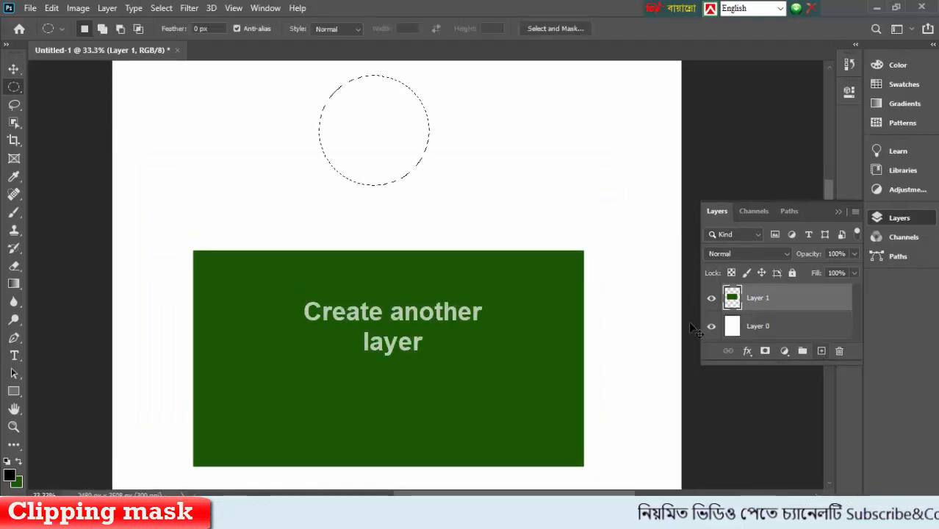
pyautogui.click(822, 352)
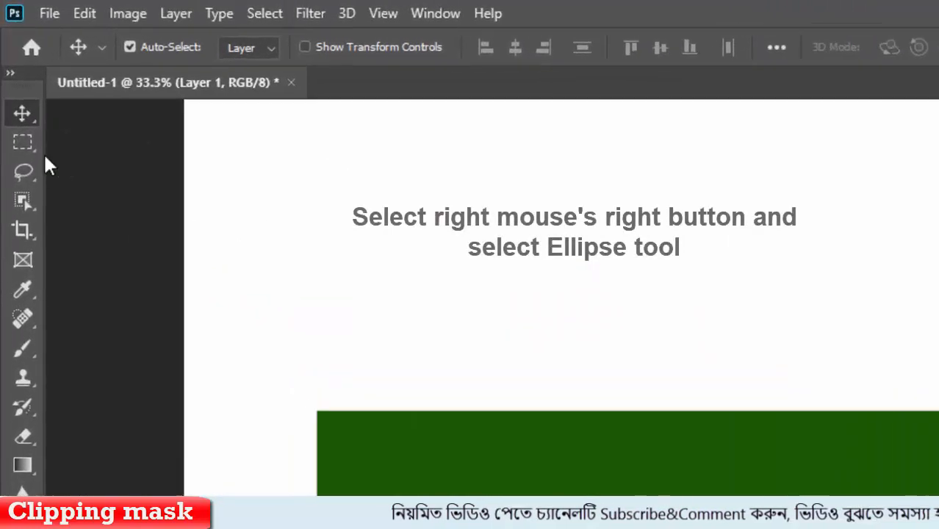
pyautogui.rightClick(28, 144)
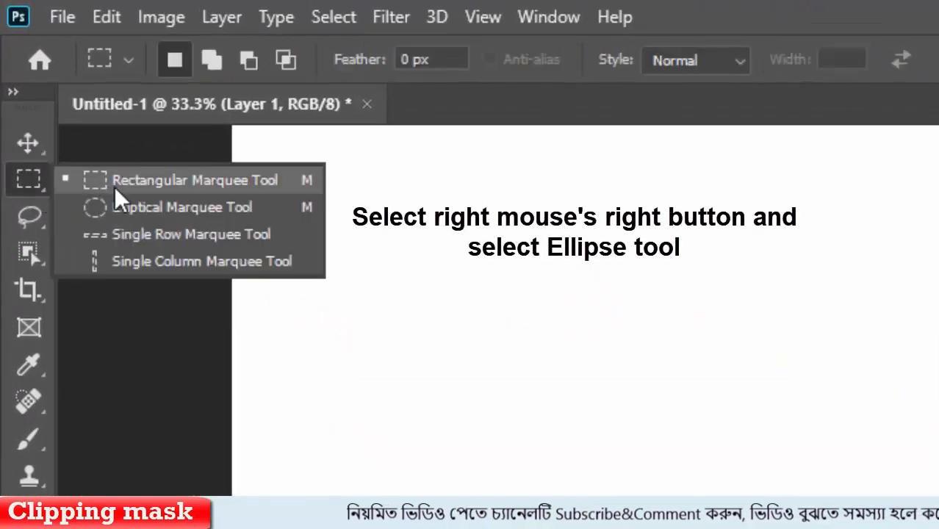
pyautogui.click(159, 206)
pyautogui.rightClick(15, 89)
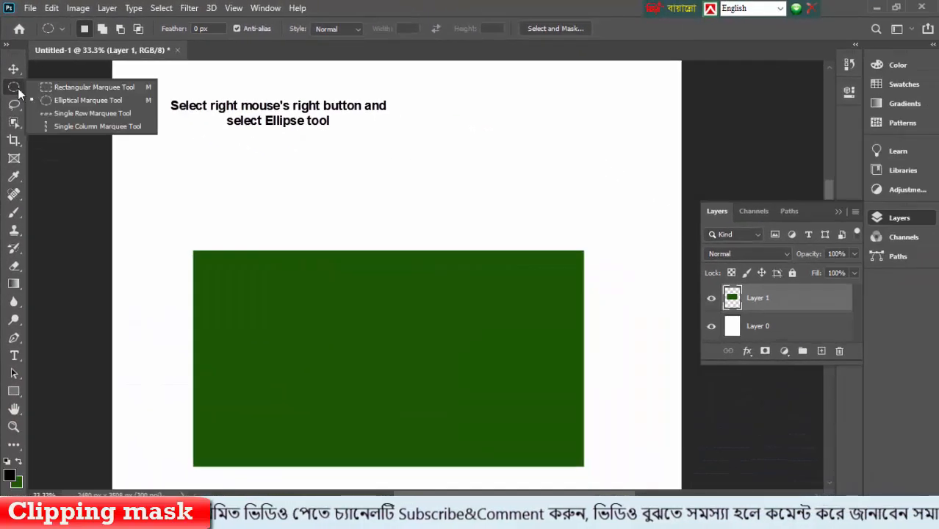
pyautogui.click(50, 99)
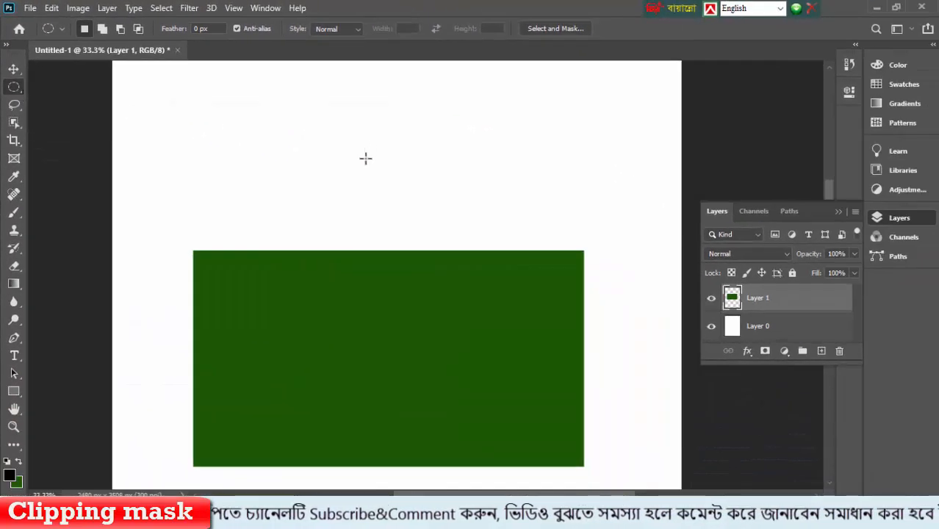
pyautogui.moveTo(371, 145); pyautogui.dragTo(426, 242)
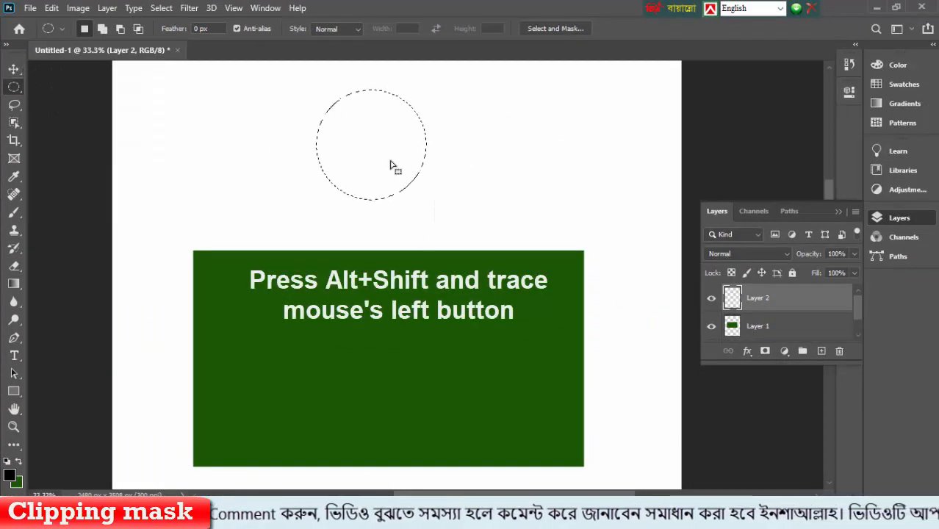
# Set the foreground colour to red and fill the circular selection with the green background colour
pyautogui.click(10, 476)
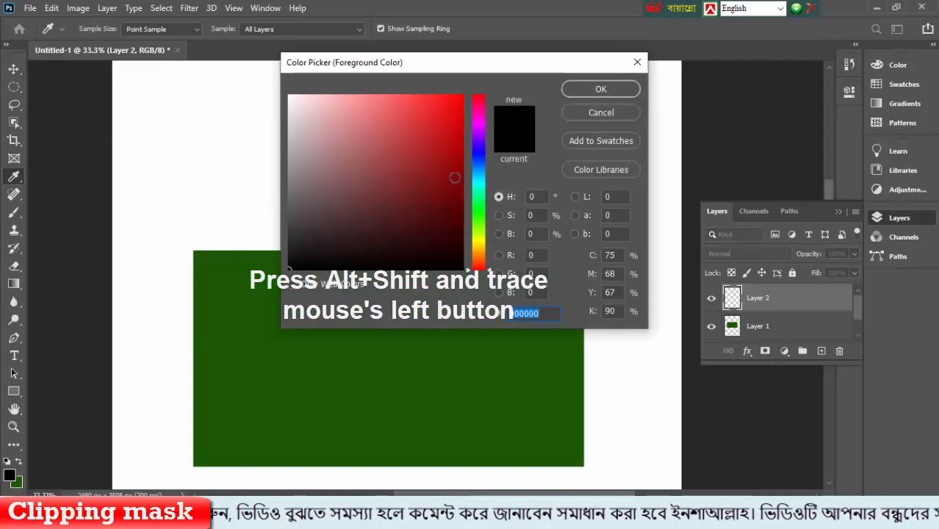
pyautogui.moveTo(453, 176); pyautogui.dragTo(465, 79)
pyautogui.click(599, 90)
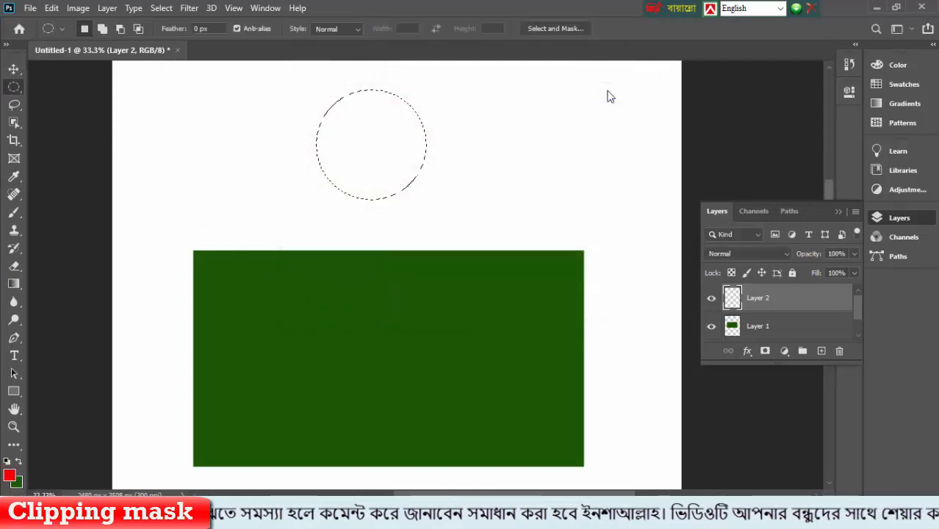
pyautogui.hotkey('ctrl', 'BackSpace')
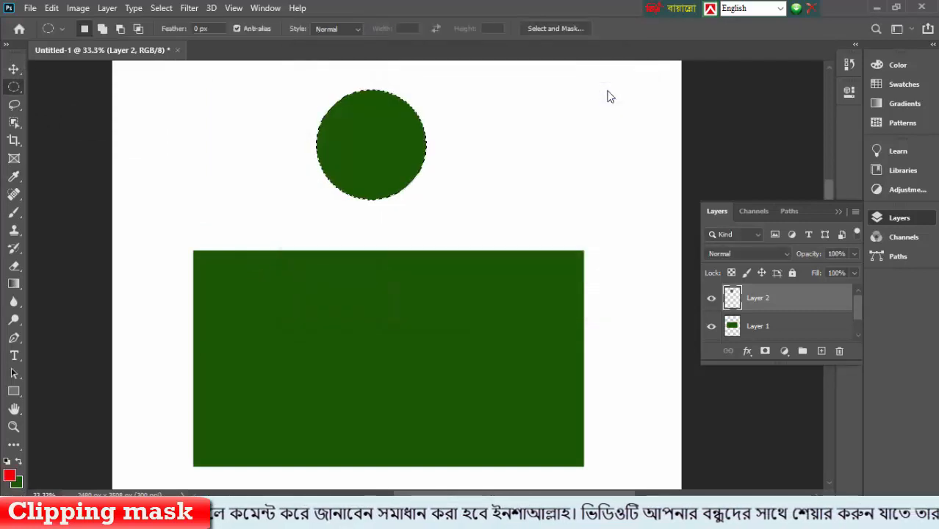
# Set the background colour to red ff0000 and refill the circular selection on Layer 2 with it
pyautogui.click(17, 483)
pyautogui.moveTo(483, 122); pyautogui.dragTo(471, 86)
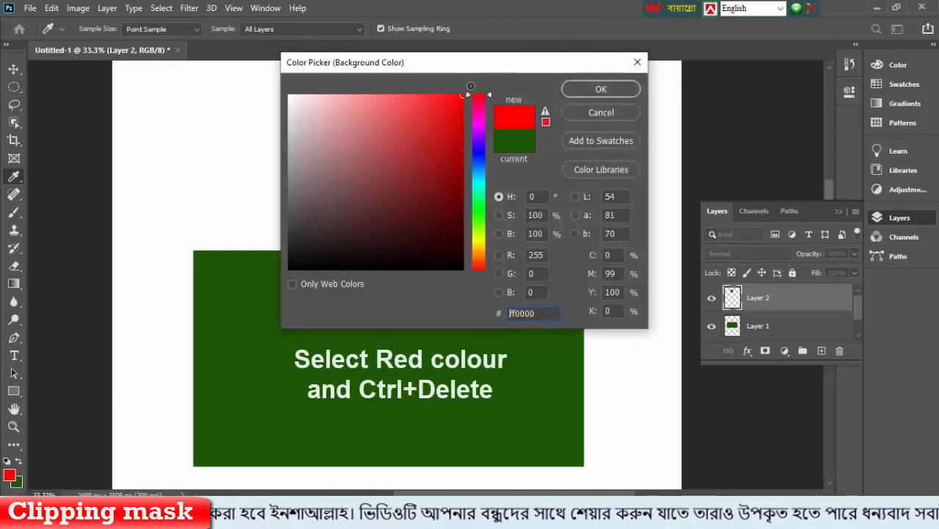
pyautogui.click(579, 89)
pyautogui.hotkey('ctrl', 'Delete')
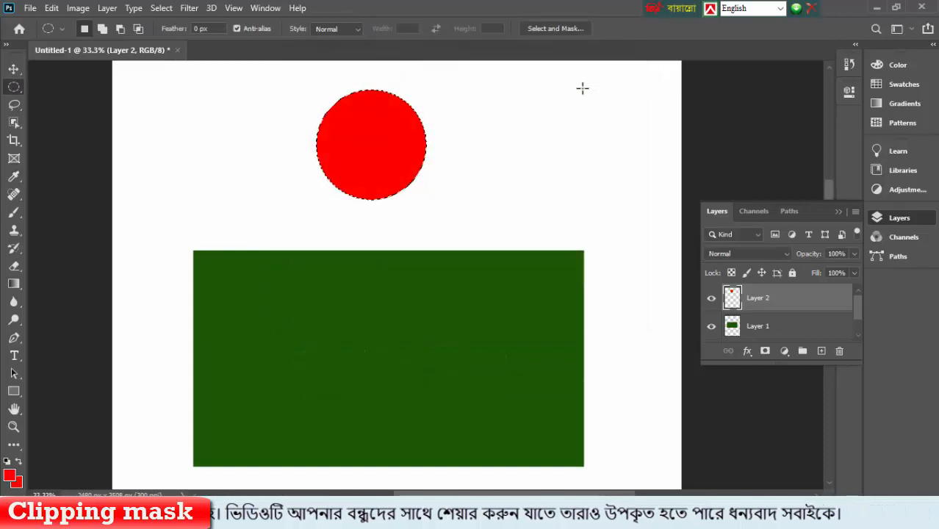
# Deselect the red circle and move it onto the middle of the green rectangle
pyautogui.click(160, 12)
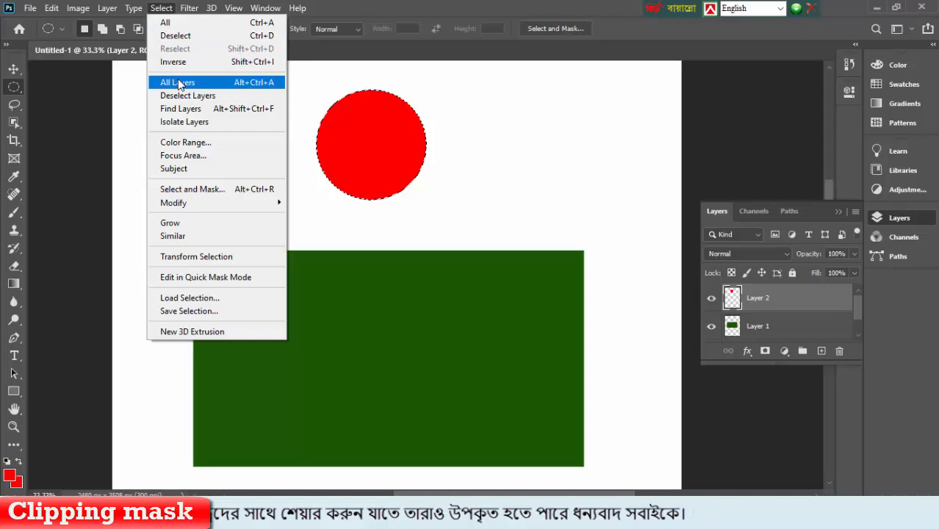
pyautogui.click(187, 36)
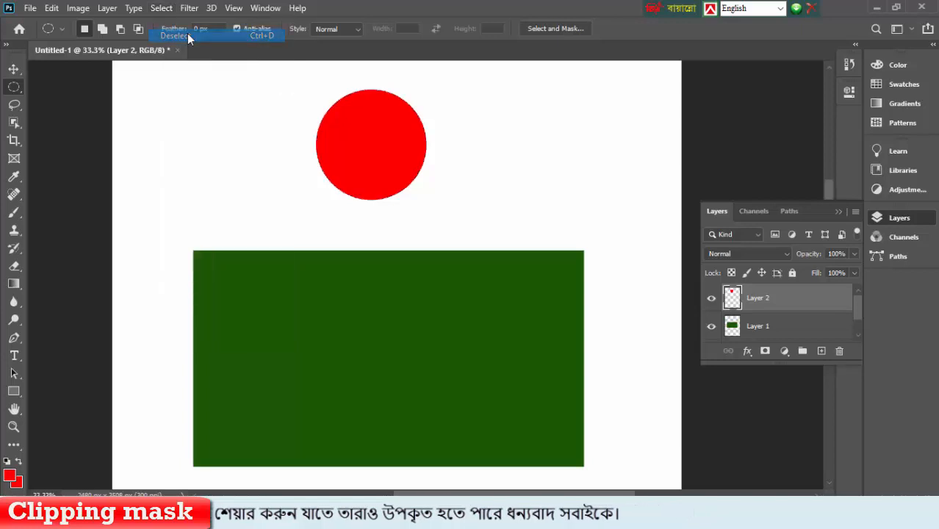
pyautogui.click(12, 71)
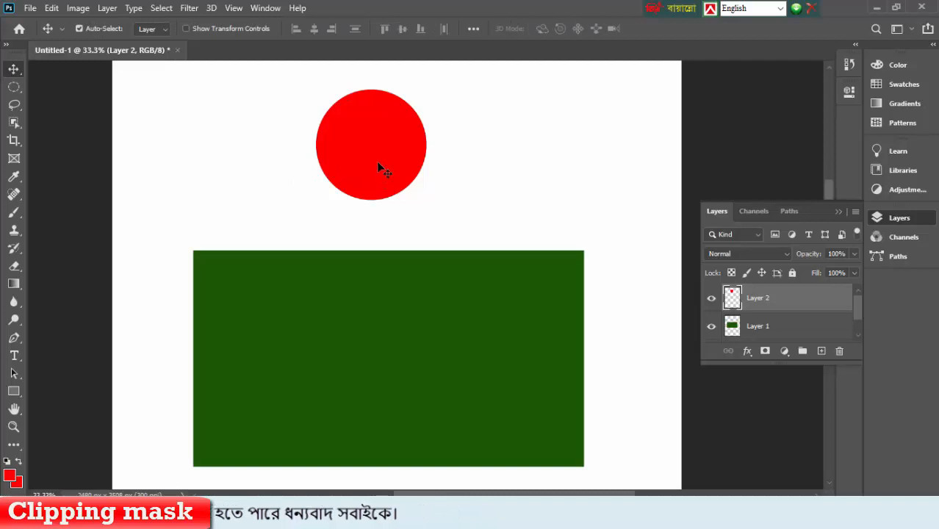
pyautogui.moveTo(377, 163); pyautogui.dragTo(389, 374)
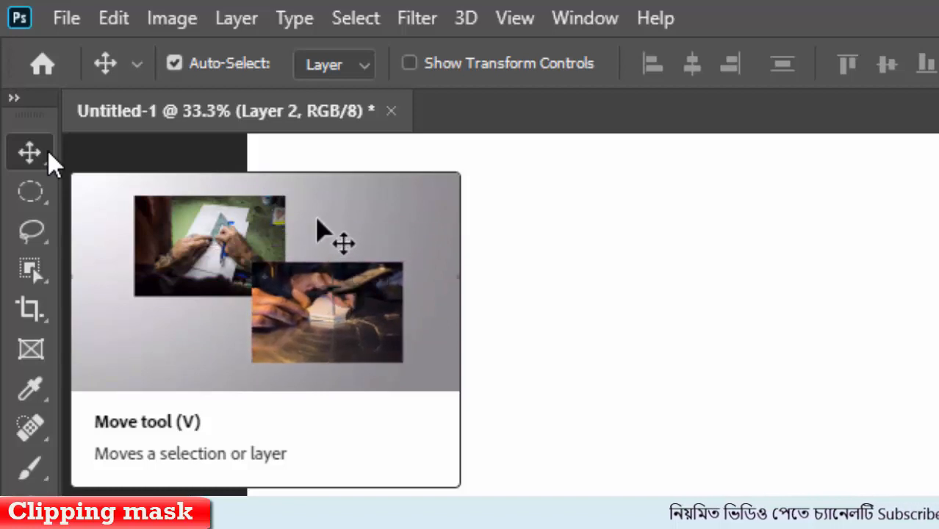
# Return to the Move tool and enlarge the layer list to show Layer 2, Layer 1 and Layer 0 together
pyautogui.moveTo(27, 195); pyautogui.dragTo(96, 190)
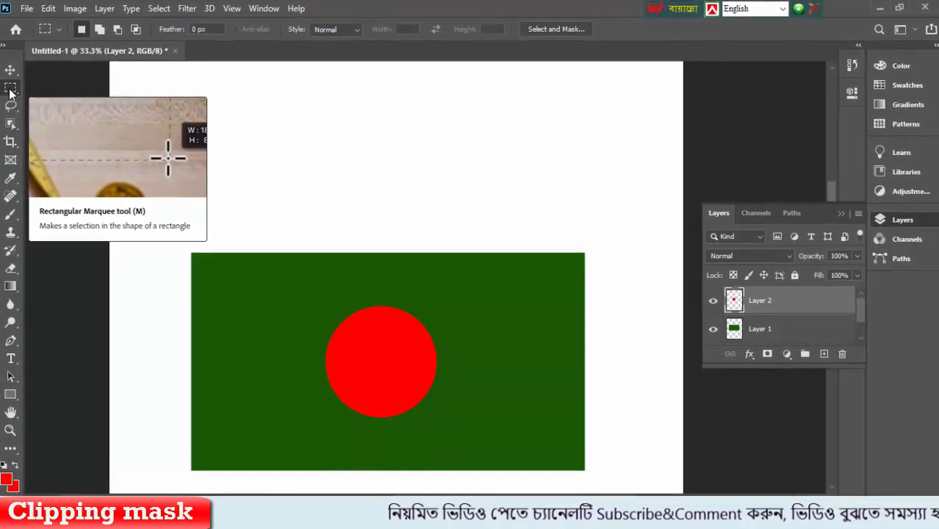
pyautogui.click(9, 69)
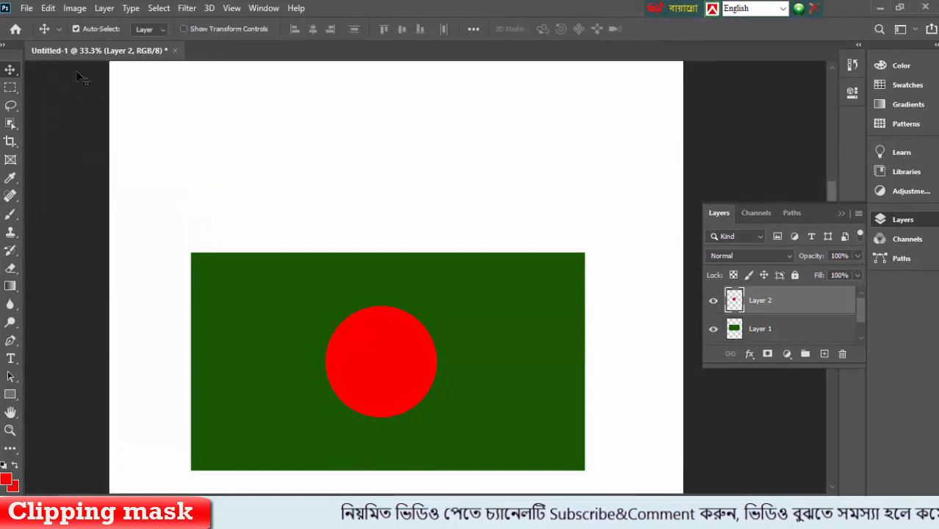
pyautogui.click(801, 331)
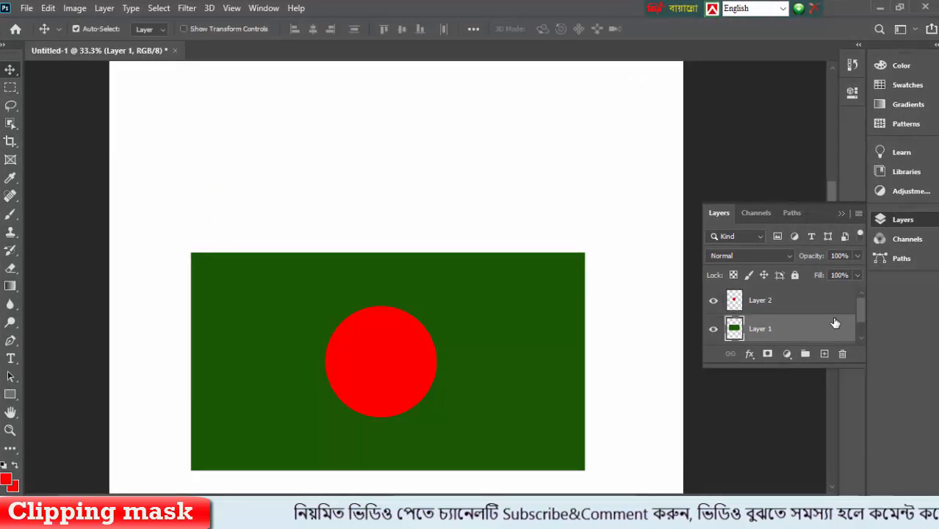
pyautogui.moveTo(863, 312); pyautogui.dragTo(860, 305)
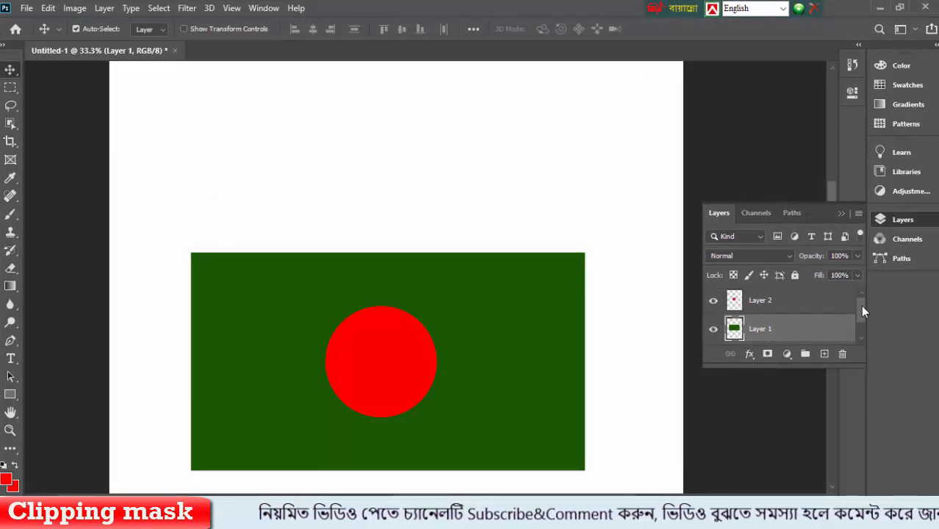
pyautogui.click(809, 303)
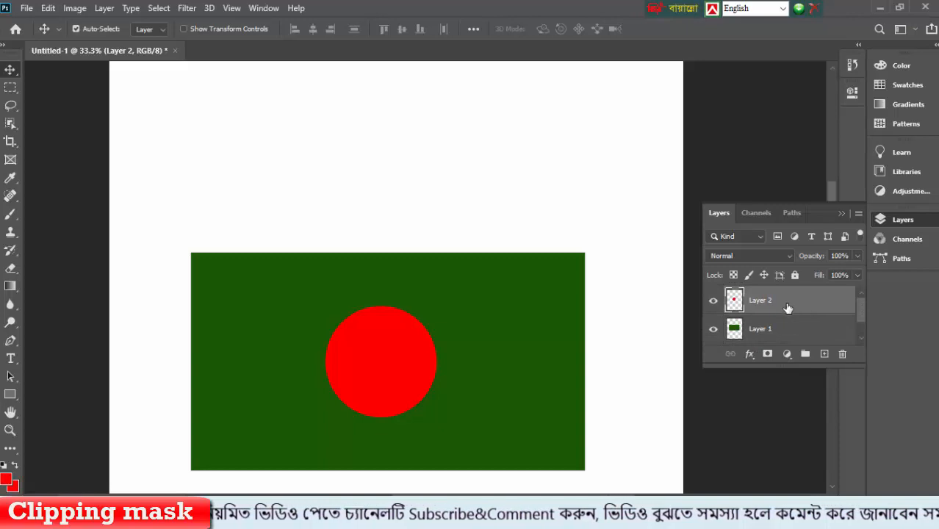
pyautogui.moveTo(807, 381); pyautogui.dragTo(808, 401)
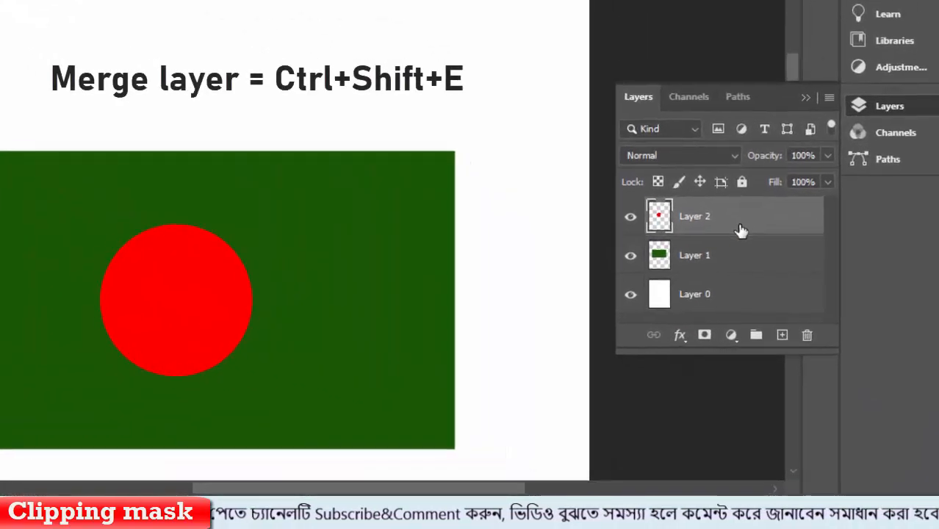
# Select the red circle's layer and the green rectangle's layer in turn to review the layer stack
pyautogui.click(773, 299)
pyautogui.click(770, 334)
pyautogui.click(732, 252)
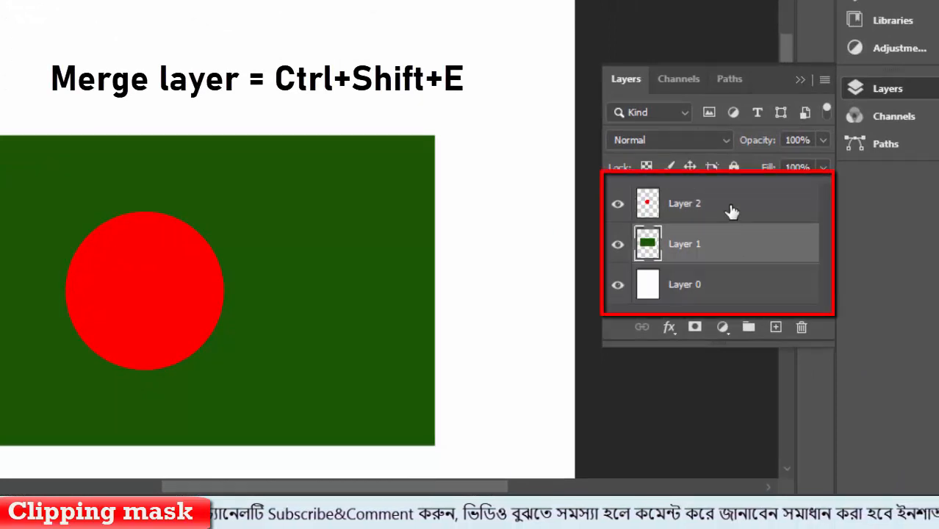
# Select the red circle's layer and merge all visible layers into a single layer
pyautogui.click(732, 211)
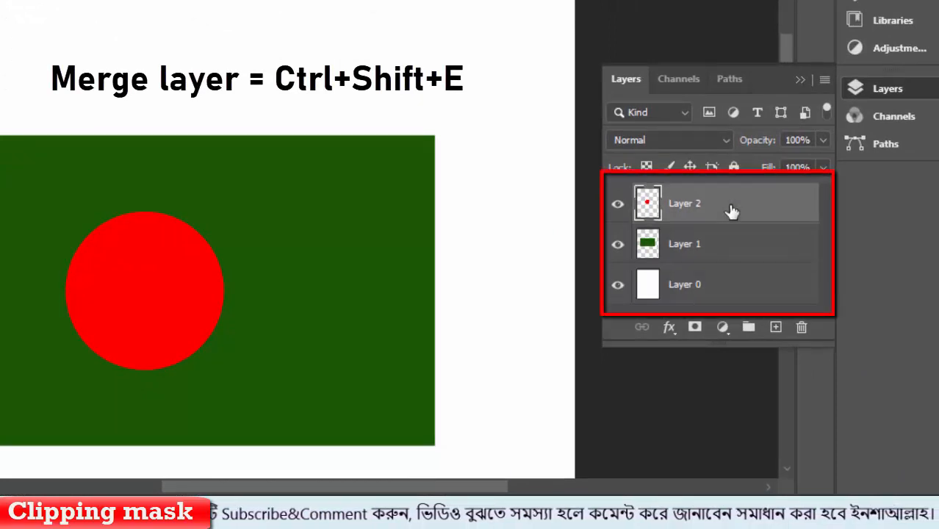
pyautogui.hotkey('ctrl', 'shift', 'e')
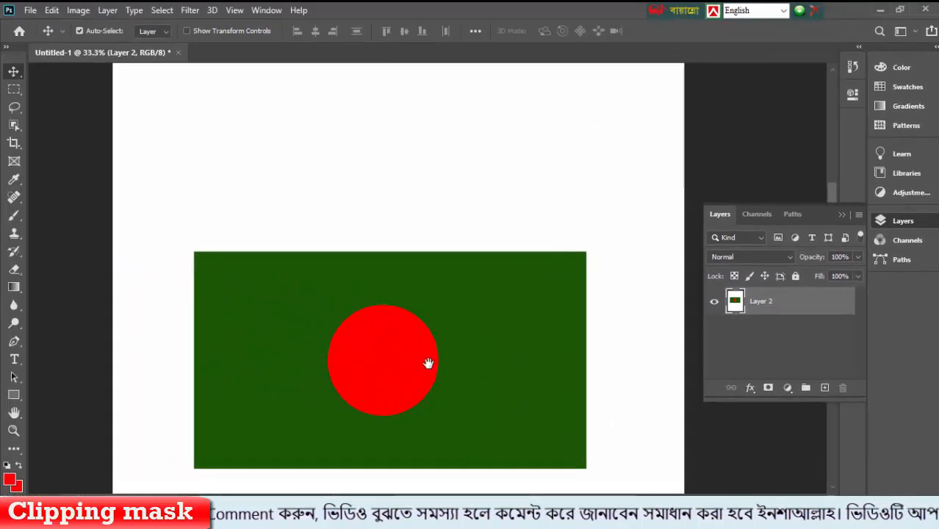
pyautogui.moveTo(429, 325); pyautogui.dragTo(432, 300)
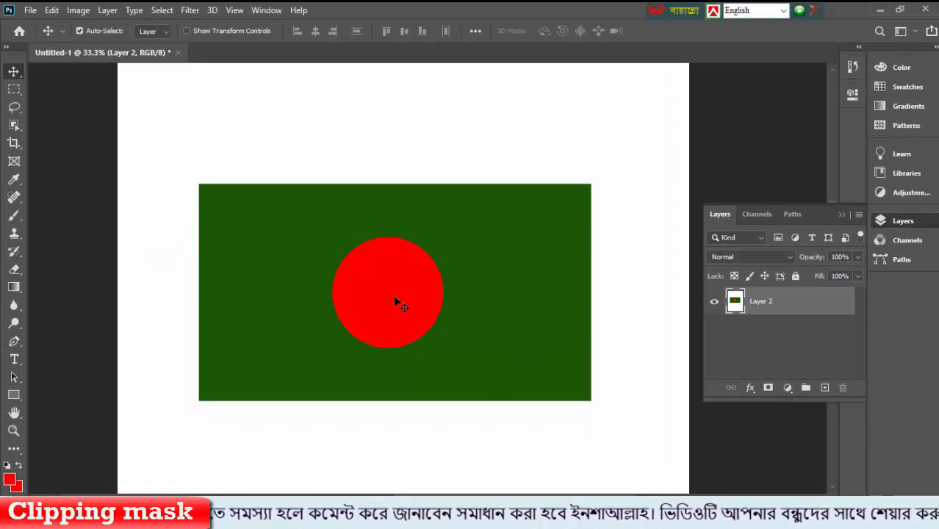
# Save the document on the computer as a Photoshop PSD file named Class 01 in the Desktop folder
pyautogui.click(30, 10)
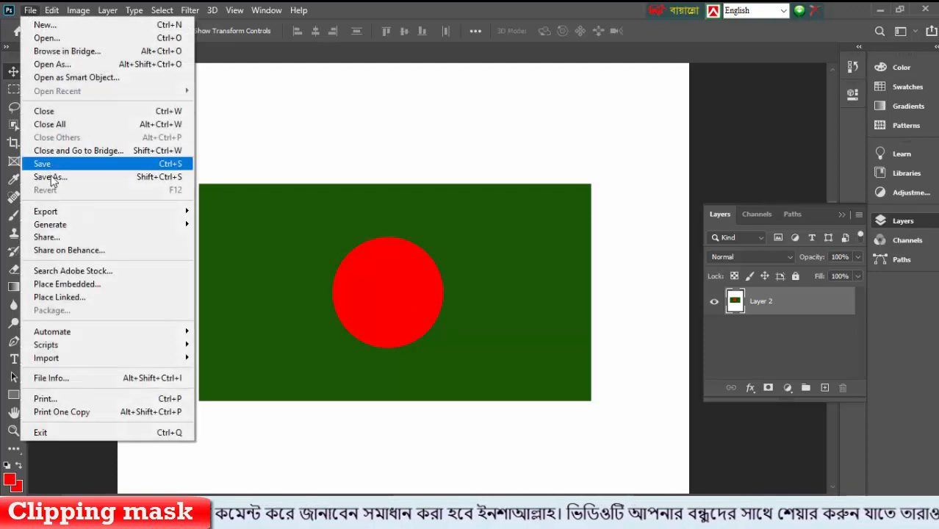
pyautogui.click(52, 164)
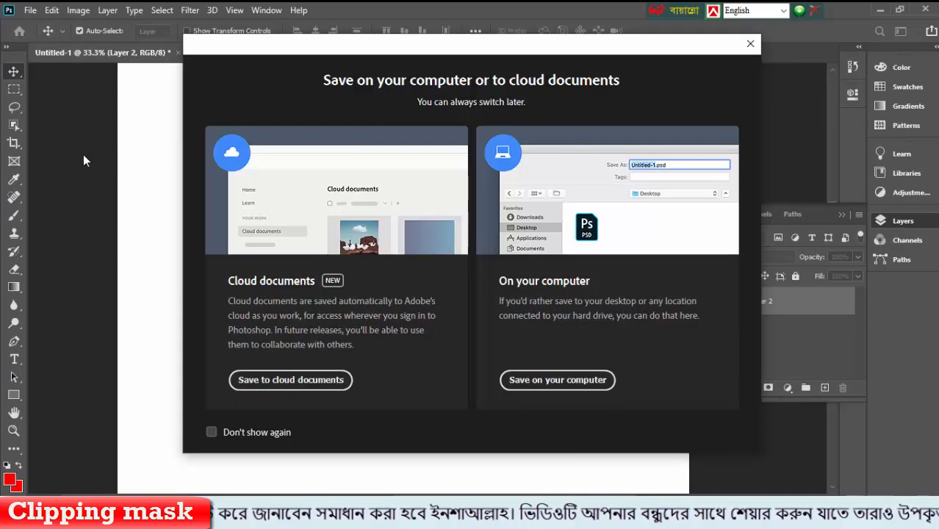
pyautogui.click(528, 391)
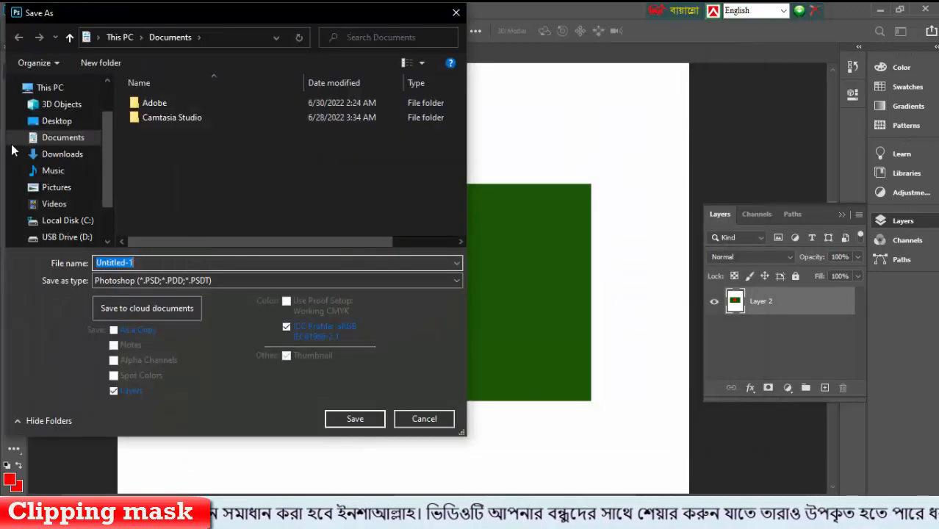
pyautogui.click(48, 122)
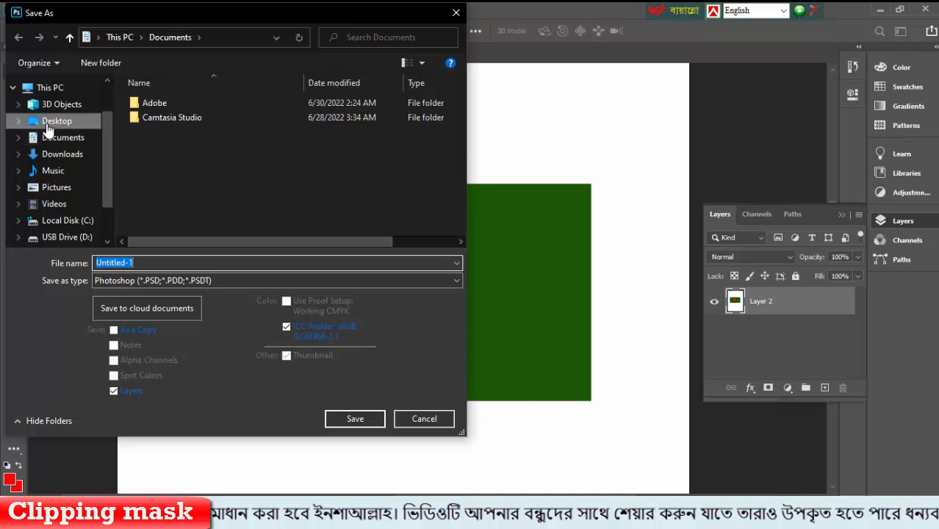
pyautogui.click(156, 279)
pyautogui.click(156, 279)
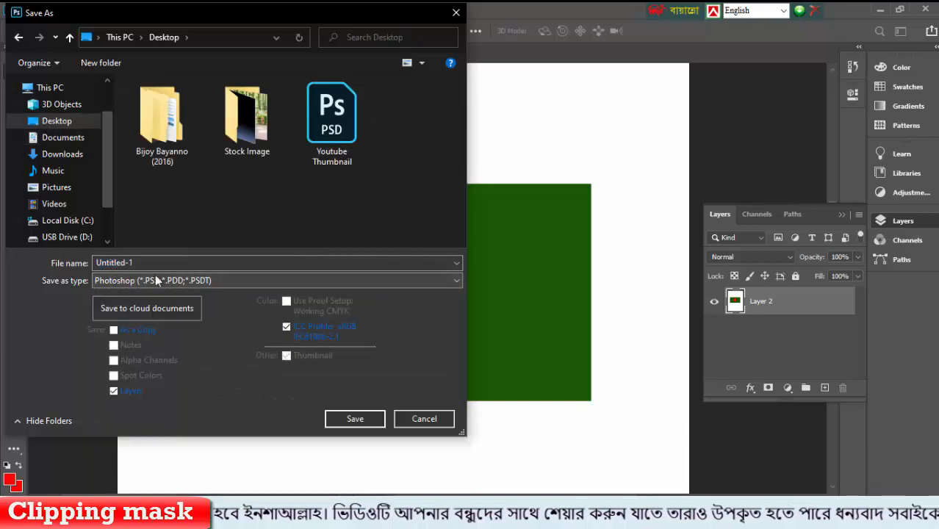
pyautogui.click(152, 262)
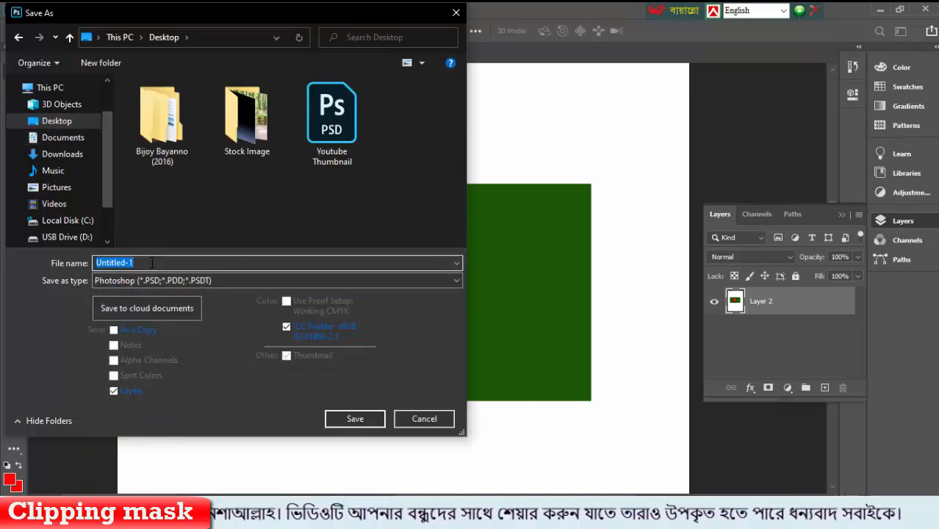
pyautogui.write('Class 01')
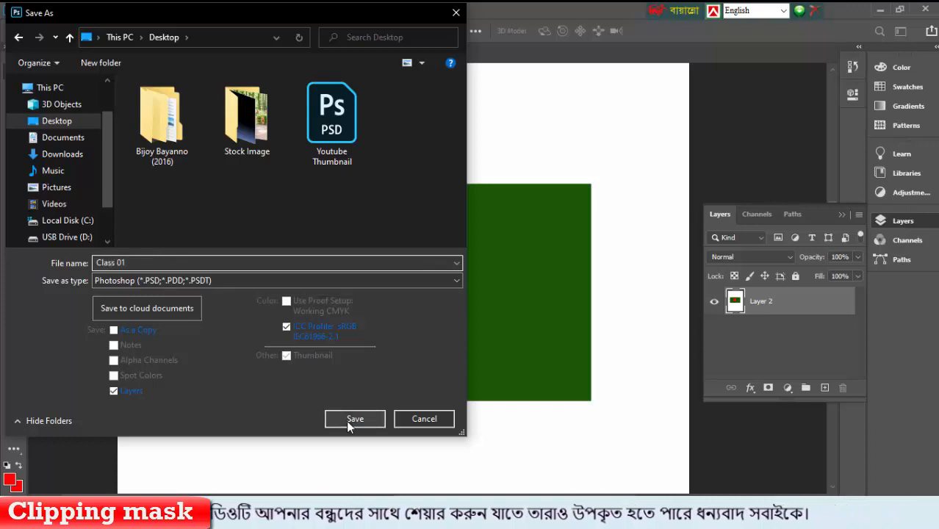
pyautogui.click(352, 418)
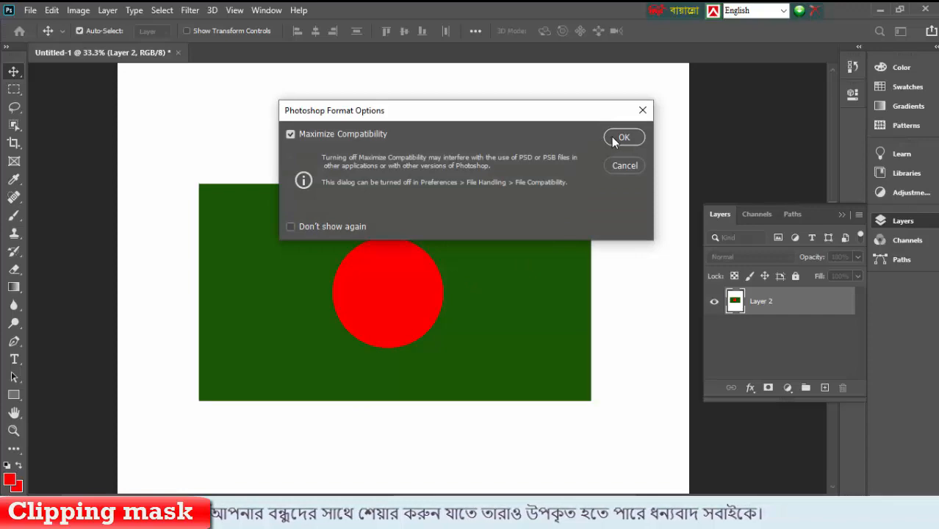